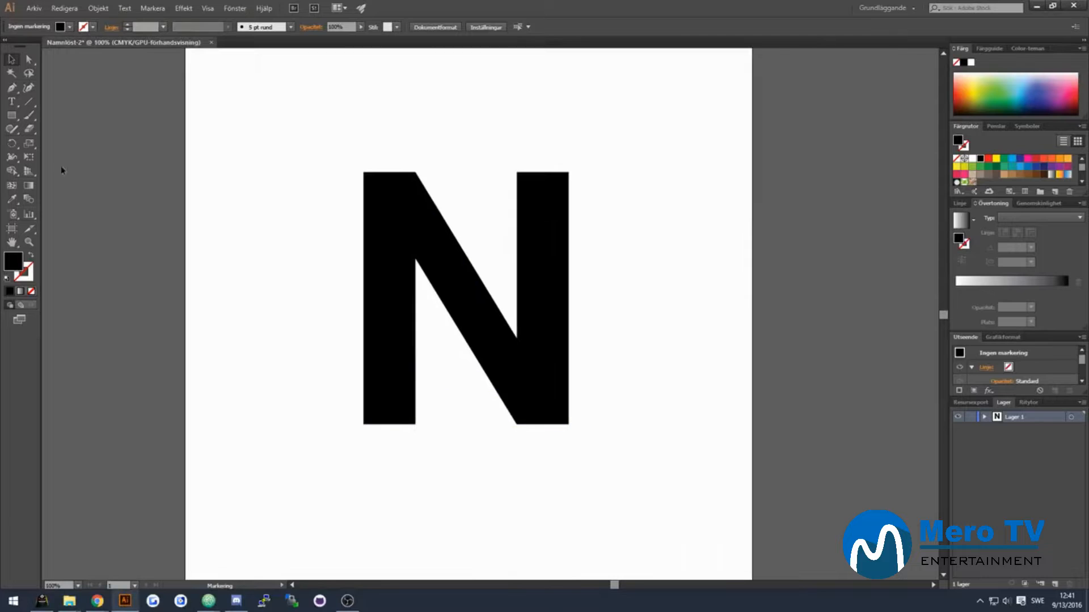
Place vertical guides along both edges of each stem of the N, and delete the letter.
key("ctrl+r")
left_click_drag(48, 169, 364, 159)
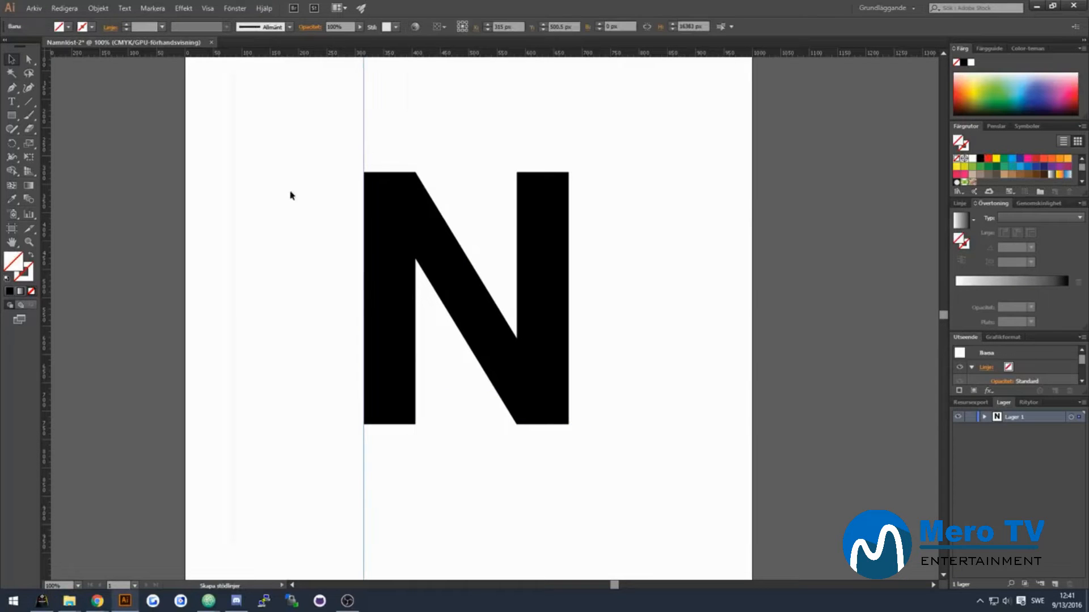
left_click_drag(290, 195, 414, 197)
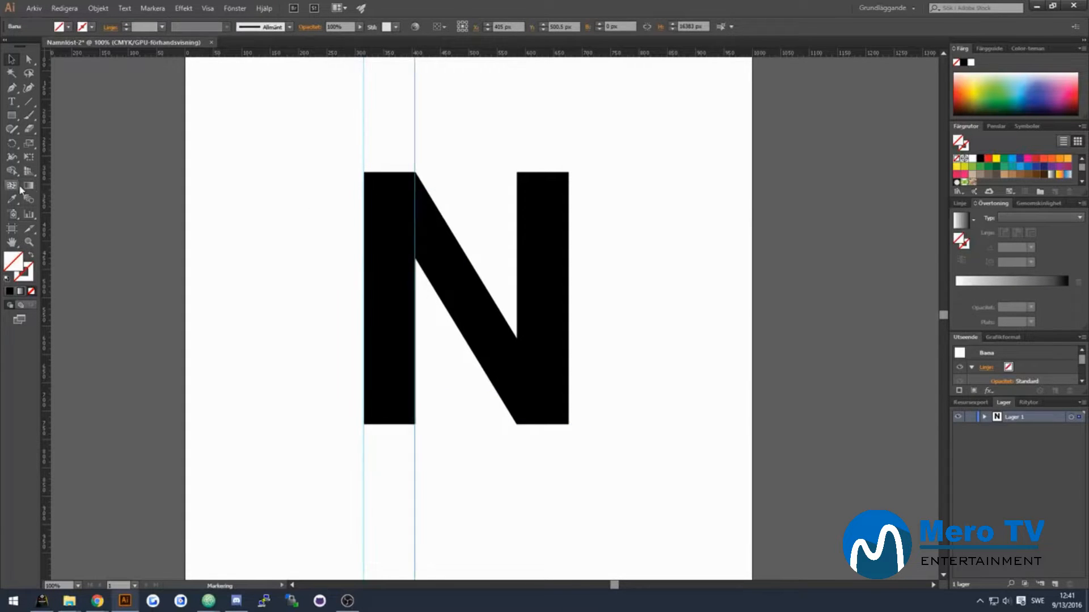
left_click_drag(227, 179, 517, 186)
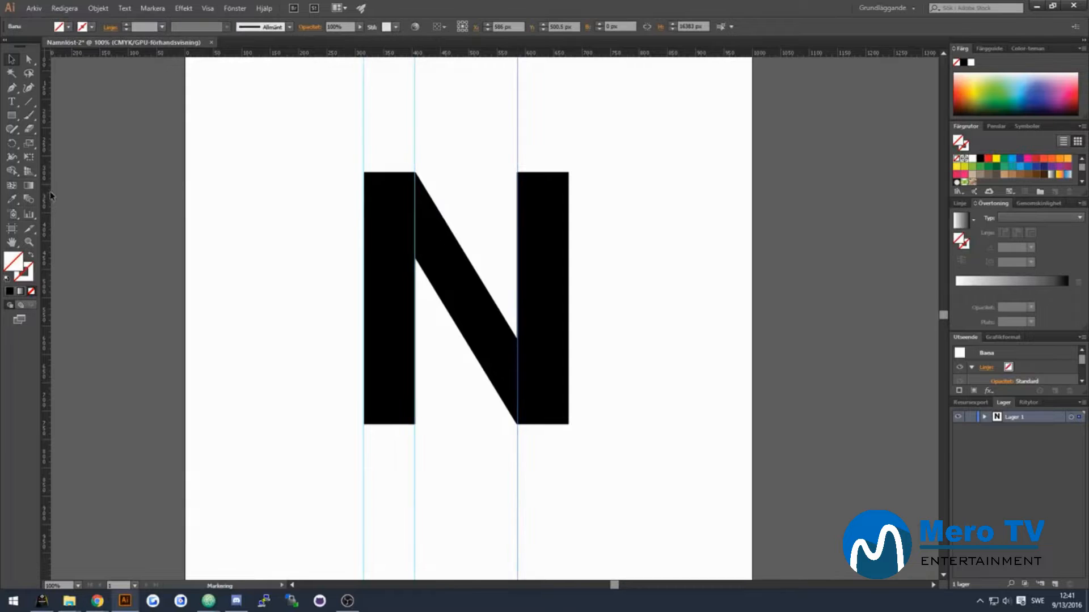
left_click_drag(48, 192, 570, 207)
key("ctrl+a")
key("Delete")
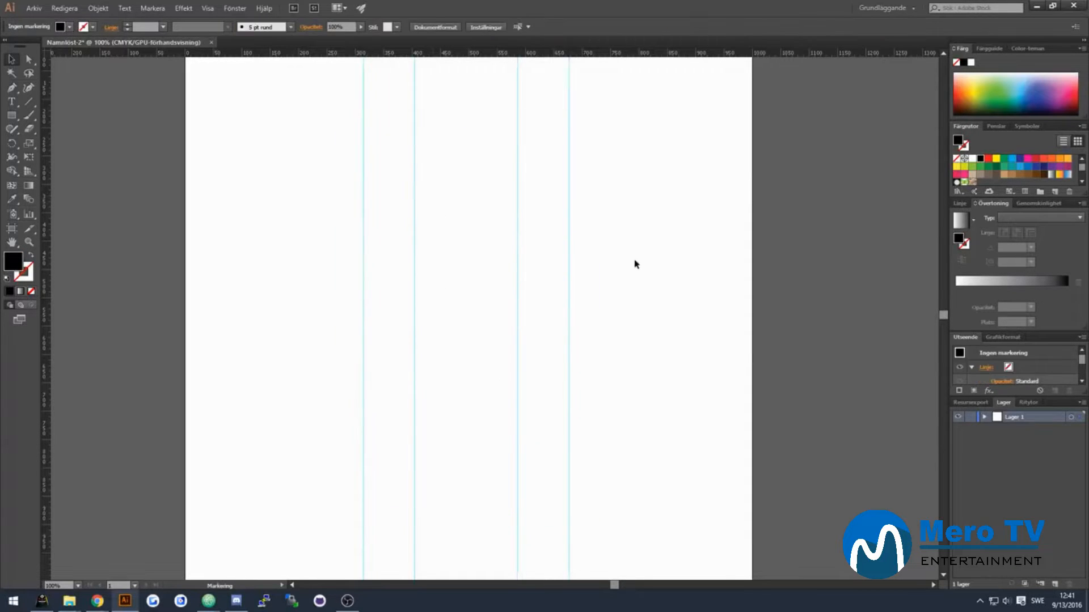
Add another vertical guide, rotate it into a 45° diagonal descending to the right, and move it up across the stem guides.
left_click_drag(366, 245, 321, 260)
right_click(321, 260)
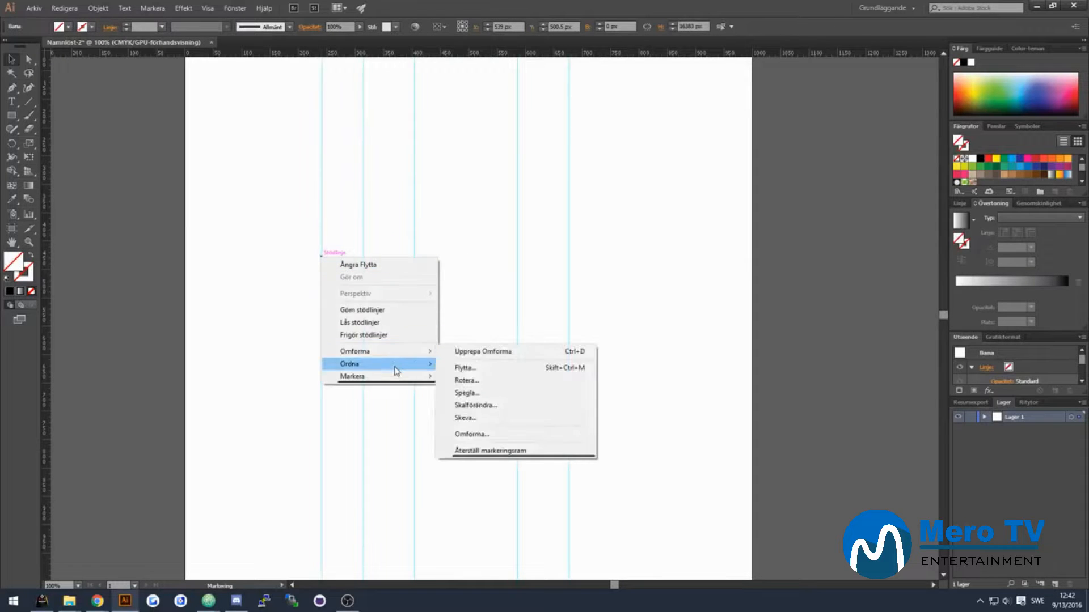
mouse_move(400, 355)
left_click(466, 380)
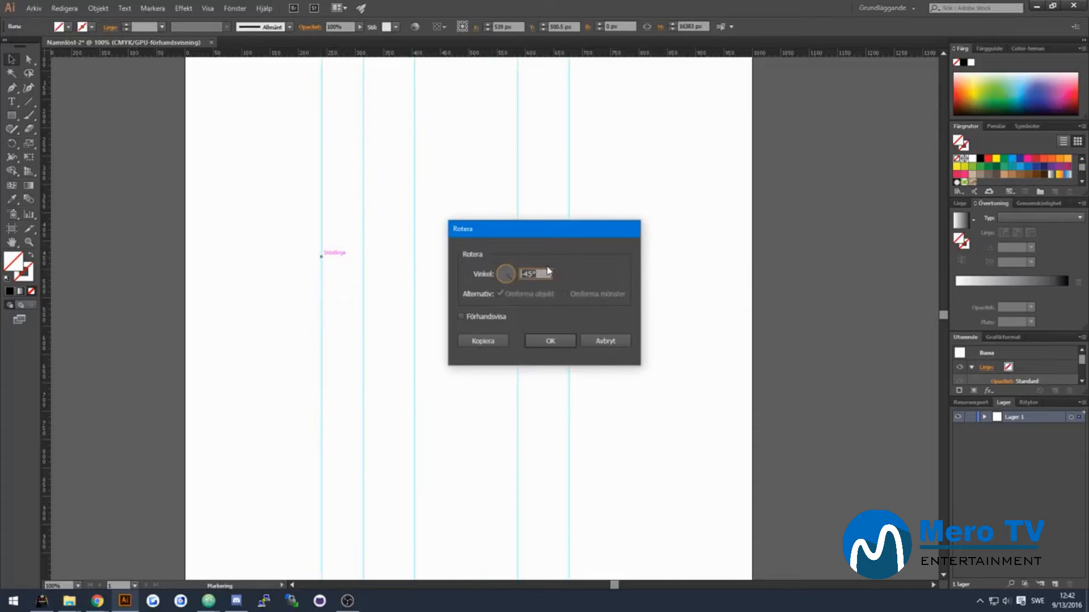
key("Return")
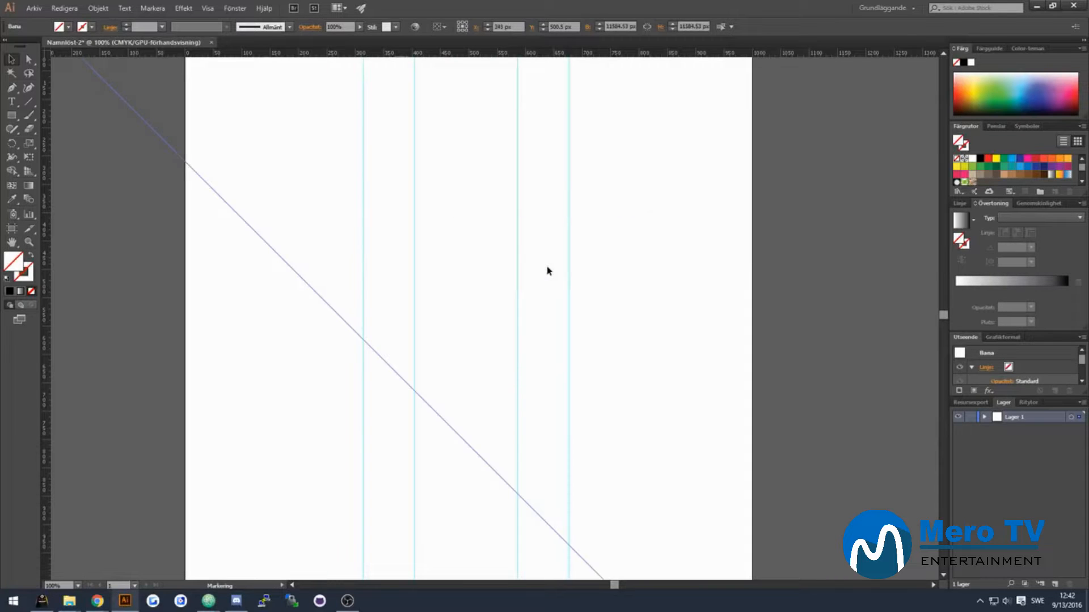
left_click_drag(442, 419, 512, 265)
left_click(277, 287)
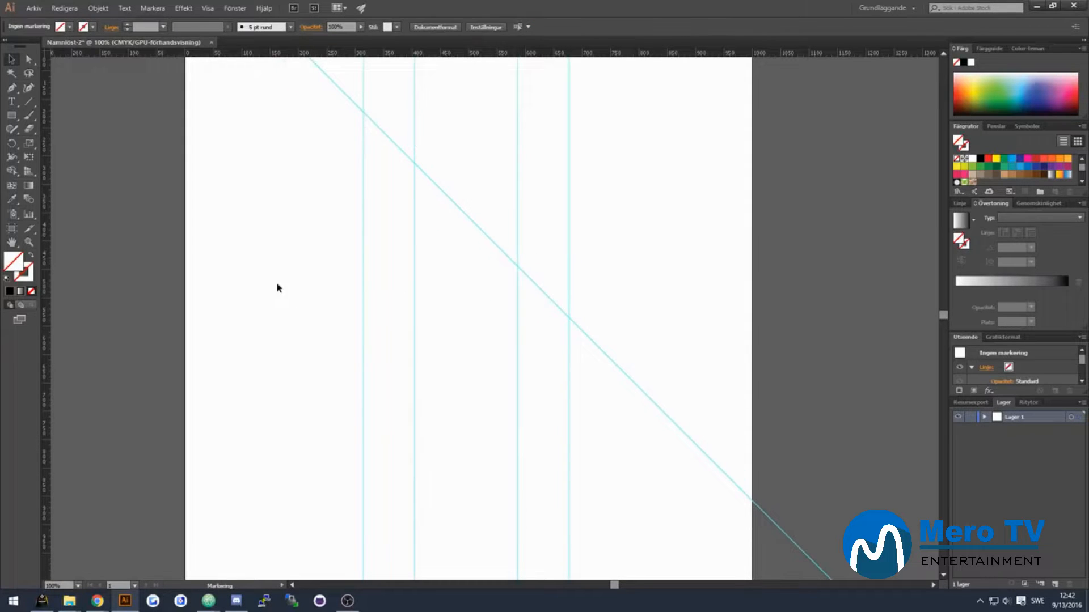
Lower the diagonal guide slightly and duplicate it as a parallel diagonal below.
right_click(291, 273)
left_click(454, 204)
left_click_drag(455, 208, 459, 301)
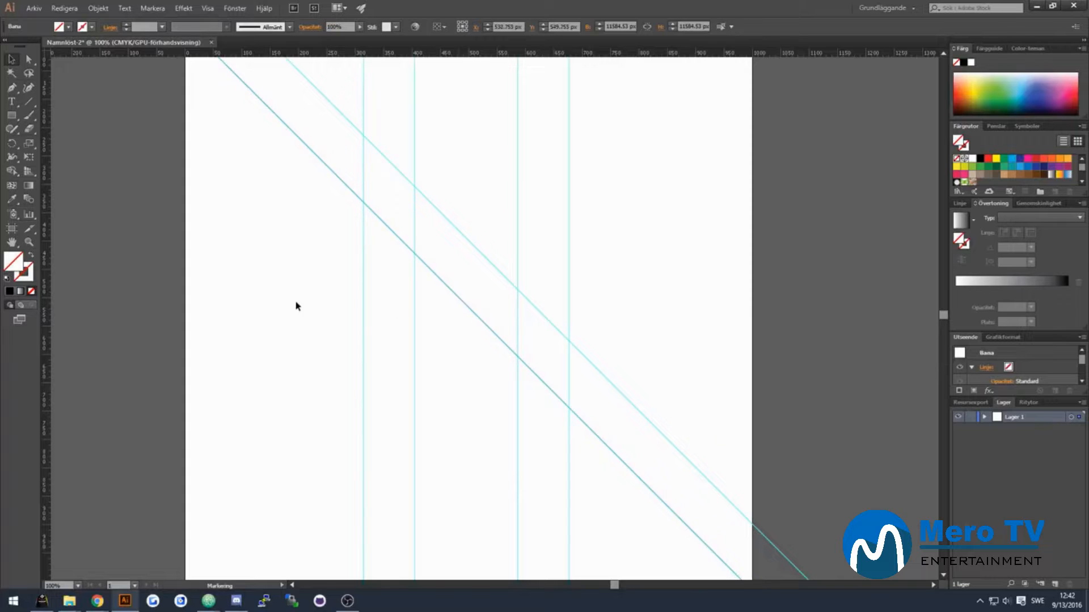
left_click(296, 305)
Copy a vertical guide, rotate it into the opposite 45° diagonal, and place it through the crossing of the outer left guide and lower diagonal.
right_click(310, 268)
mouse_move(349, 388)
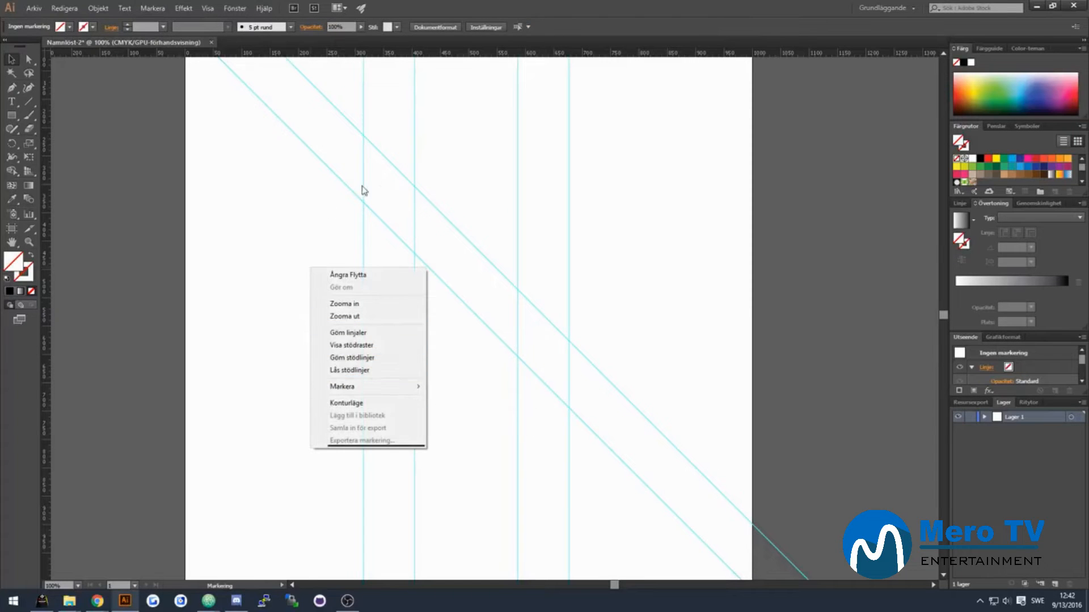
left_click(364, 233)
key("ctrl+c")
key("ctrl+v")
right_click(493, 211)
mouse_move(567, 304)
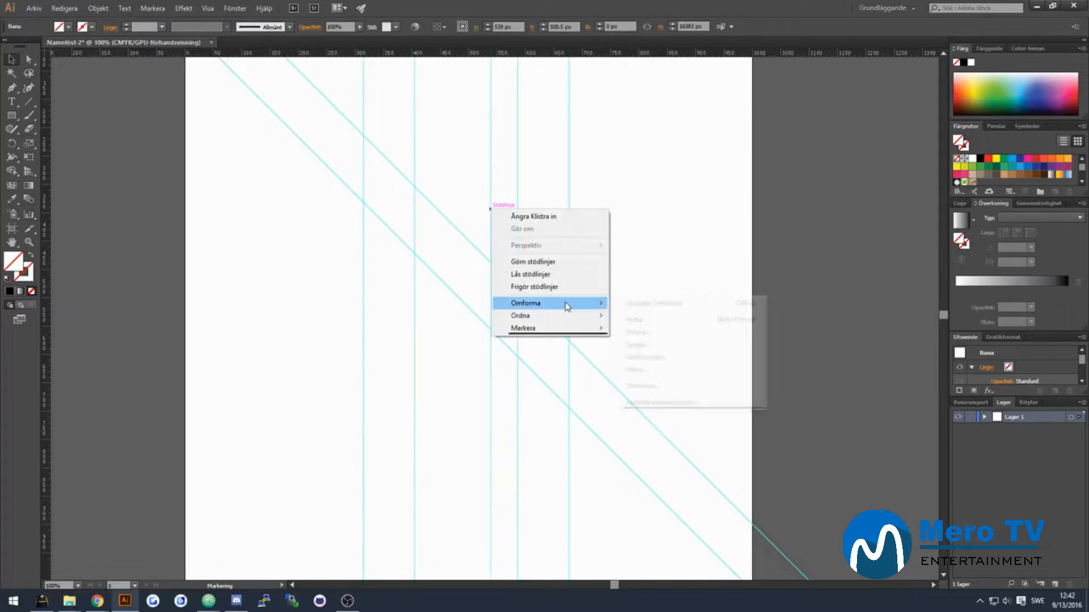
left_click(652, 338)
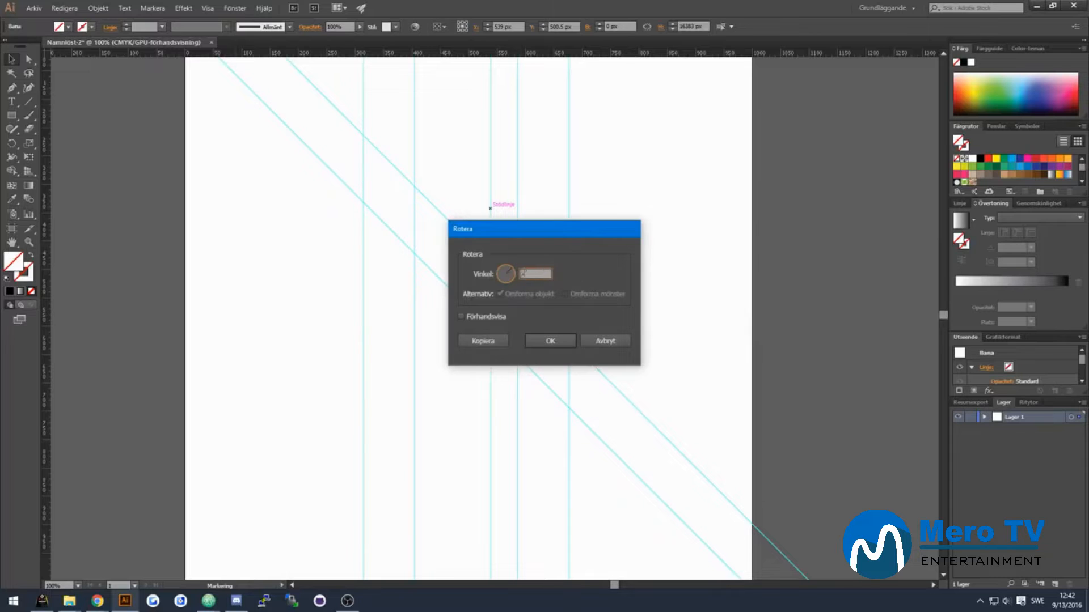
key("Return")
left_click_drag(549, 245, 433, 139)
Duplicate the opposite diagonal guide and place it through the crossing of the outer right guide and upper diagonal.
key("ctrl+v")
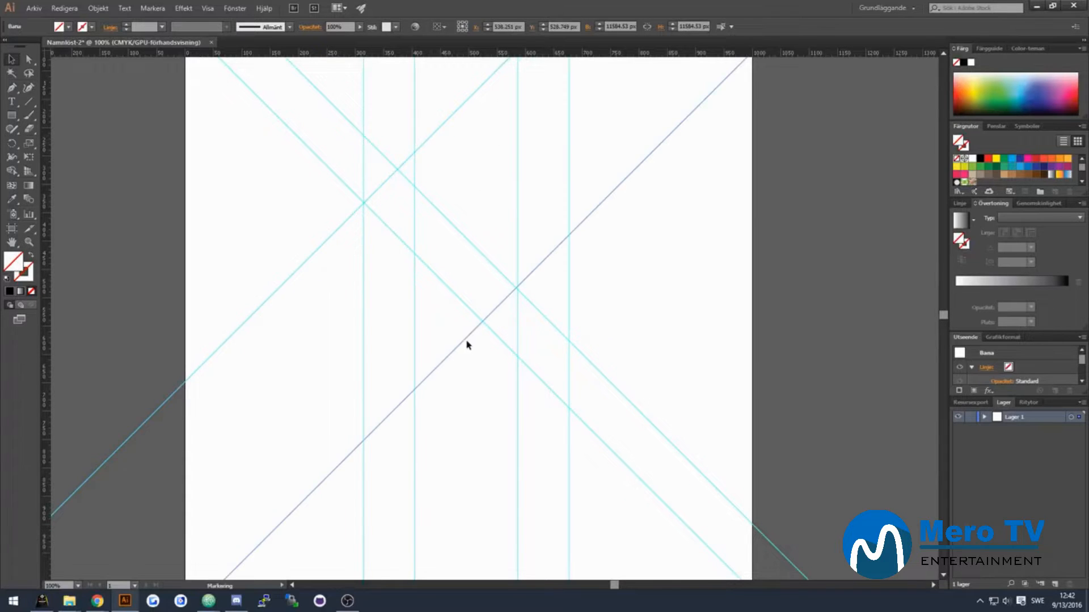
left_click_drag(467, 344, 520, 391)
left_click(470, 375)
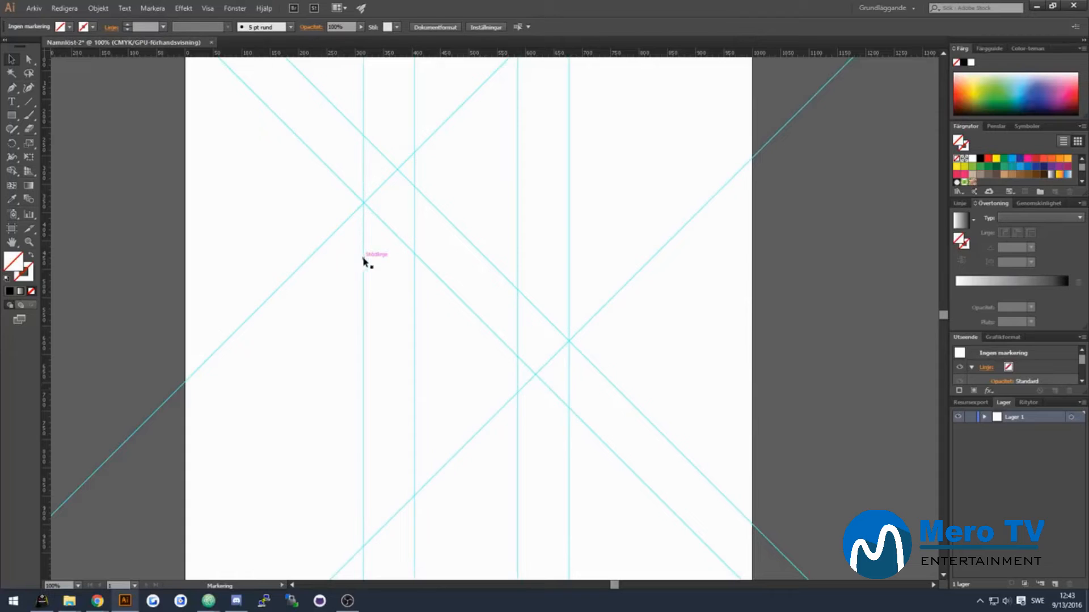
Move the two outer vertical guides slightly outward, the left one to about X 299 px, and select all guides.
left_click_drag(364, 262, 355, 262)
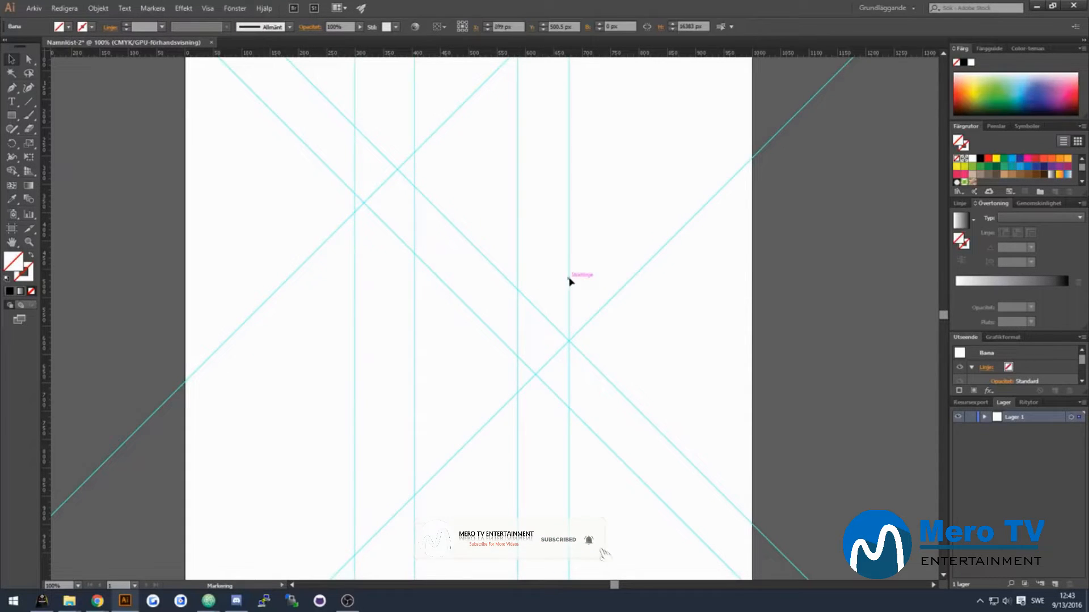
left_click_drag(570, 281, 578, 284)
key("ctrl+a")
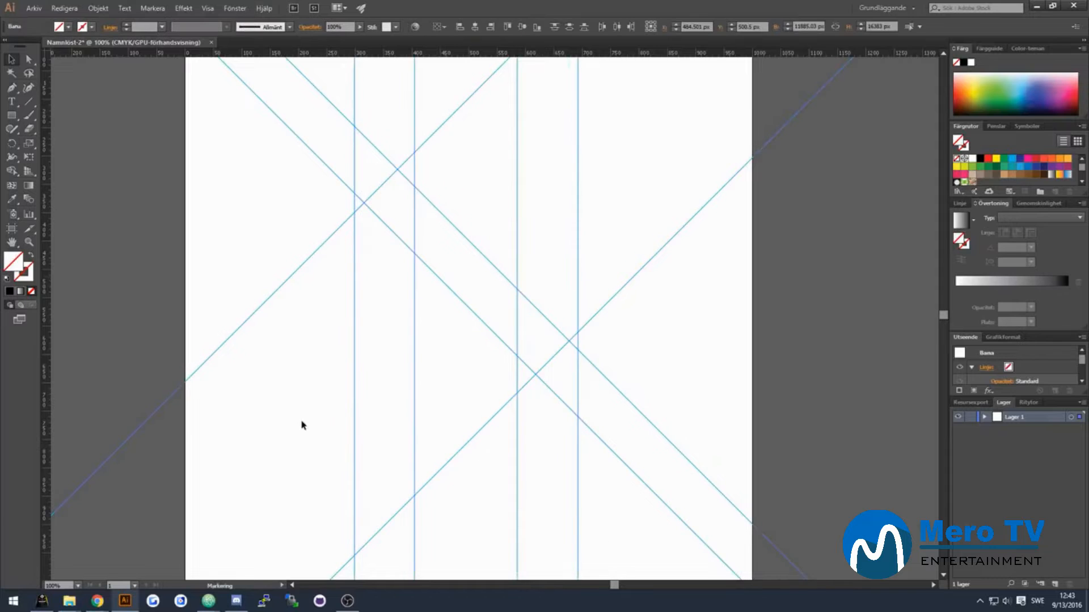
Rename the guide layer as Guidelines and lock it, and add a new layer above it.
type("Guidelines")
key("Return")
left_click(969, 417)
left_click(958, 416)
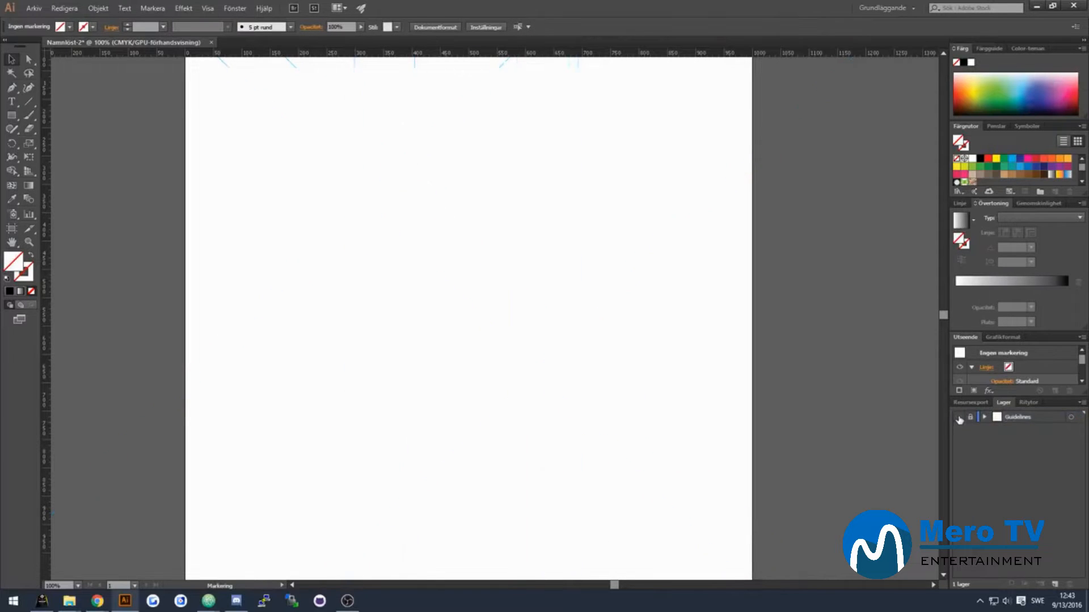
left_click(958, 416)
left_click(1056, 584)
Start the diagonal bar's outline with the Pen tool along the upper diagonal guide, rounding the corners at its upper-left end.
left_click(13, 88)
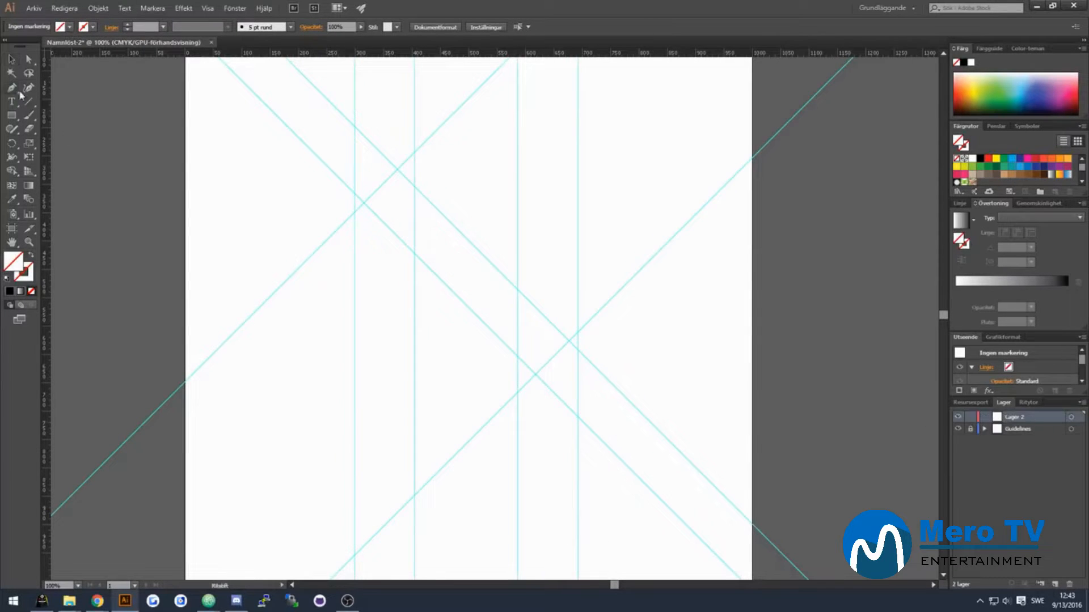
left_click(483, 255)
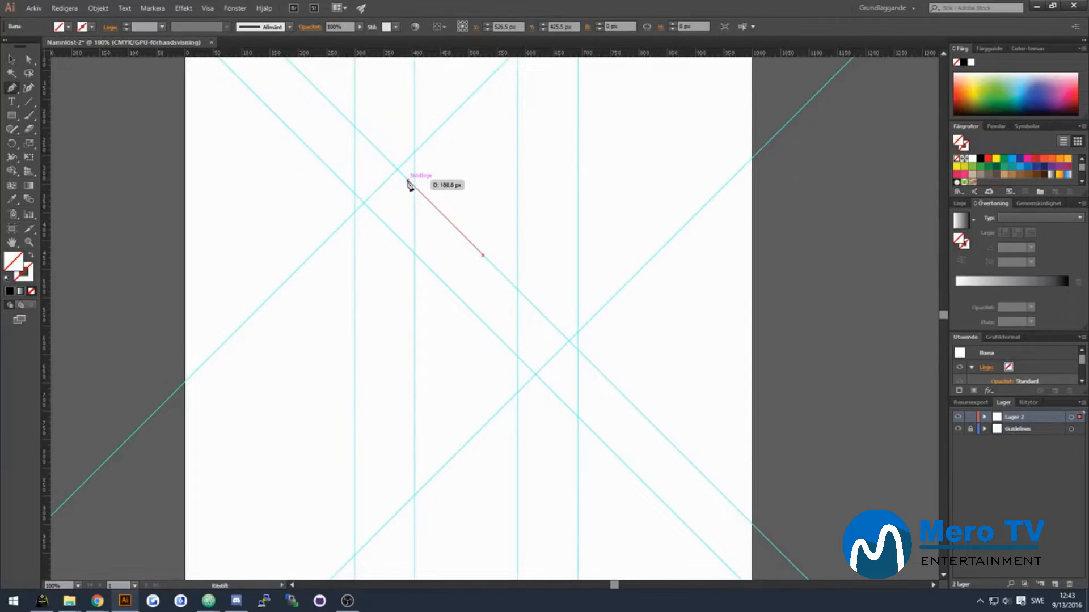
left_click(407, 182)
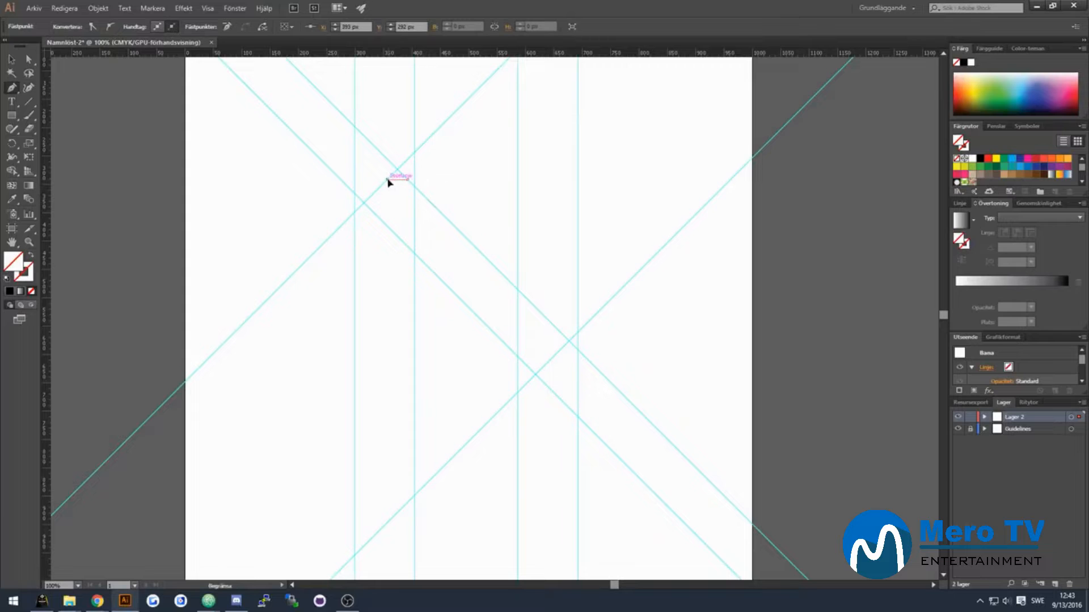
left_click_drag(377, 188, 385, 224)
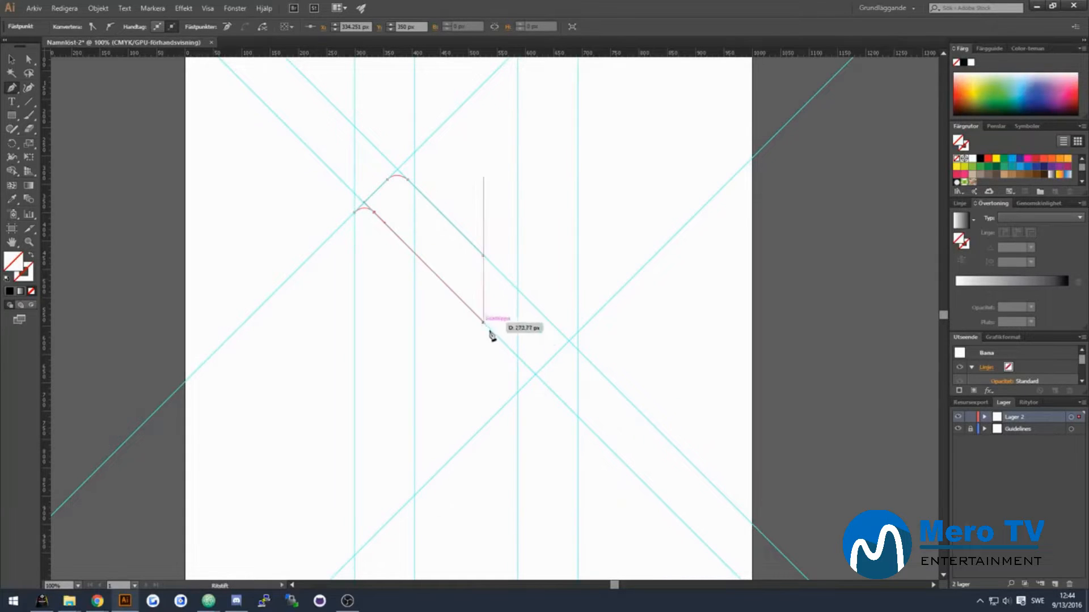
Continue the bar's outline along the lower diagonal guide, round the corners at its lower-right end, and close the path.
left_click(527, 365)
left_click_drag(544, 366, 548, 362)
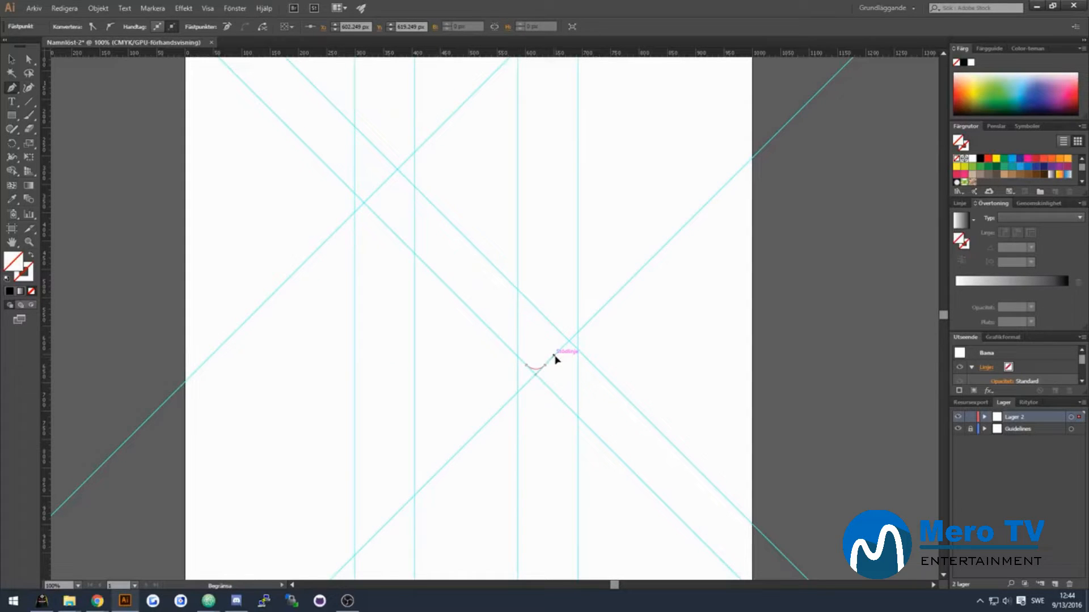
left_click_drag(554, 356, 554, 356)
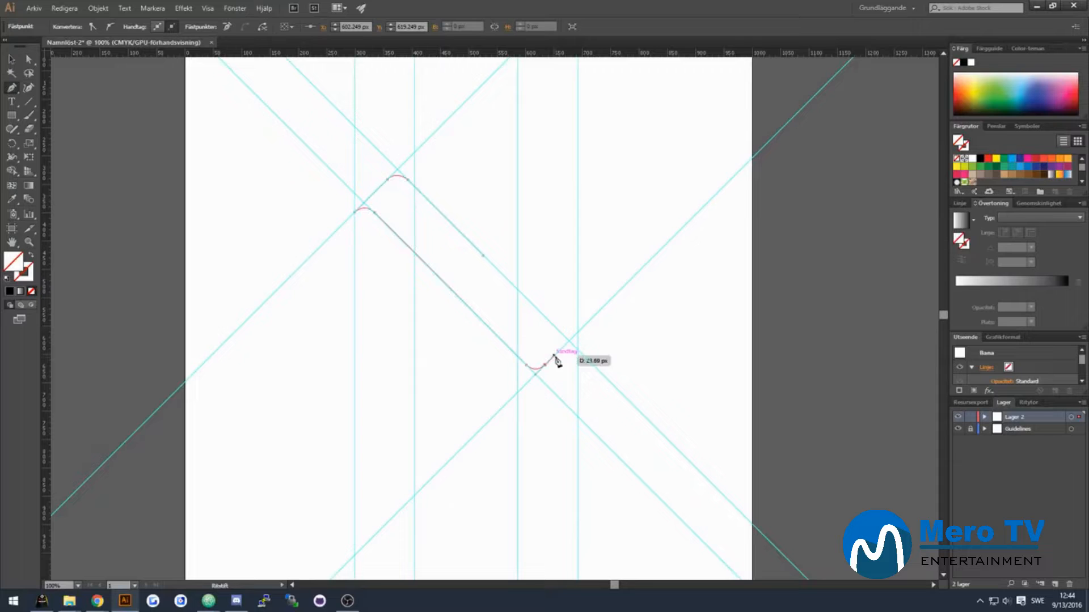
left_click(578, 334)
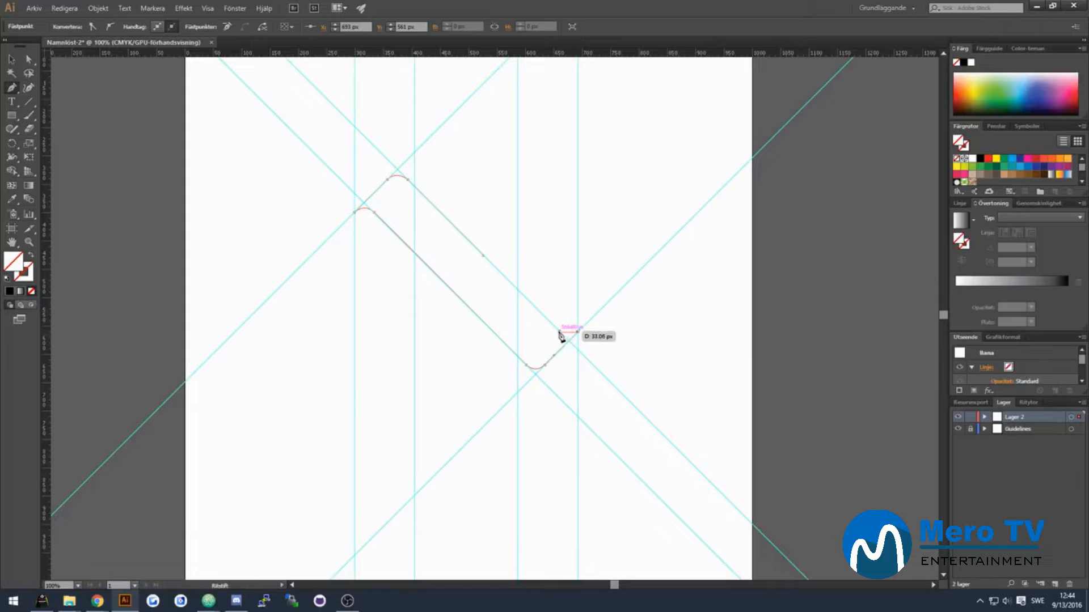
left_click_drag(559, 332, 553, 327)
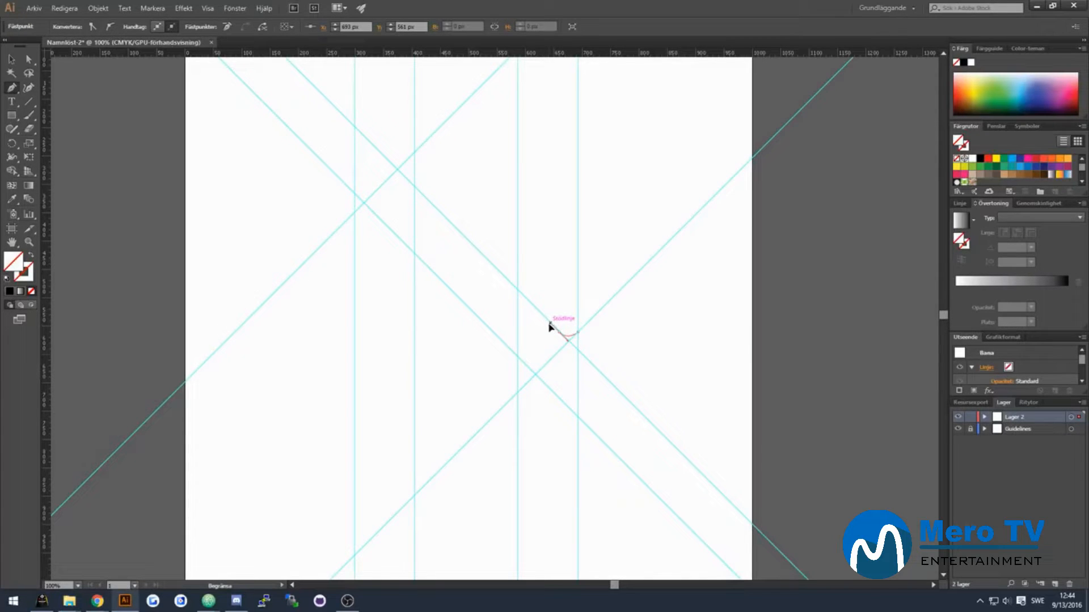
left_click_drag(549, 324, 550, 323)
left_click(483, 257)
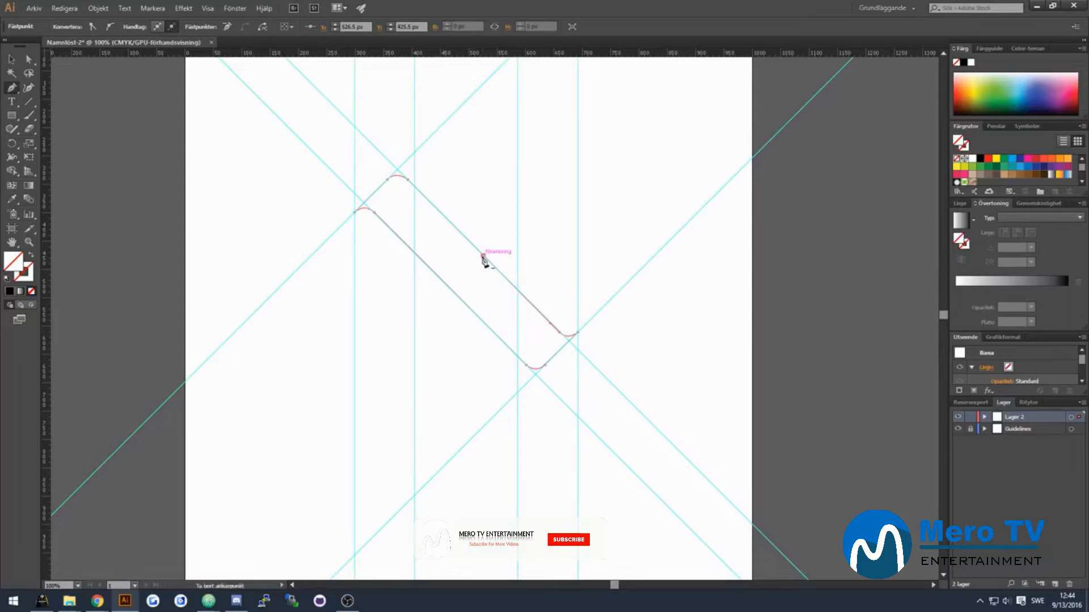
Fill the closed bar shape with black and check it with the Guidelines layer briefly hidden.
key("v")
left_click(437, 243)
left_click(469, 241)
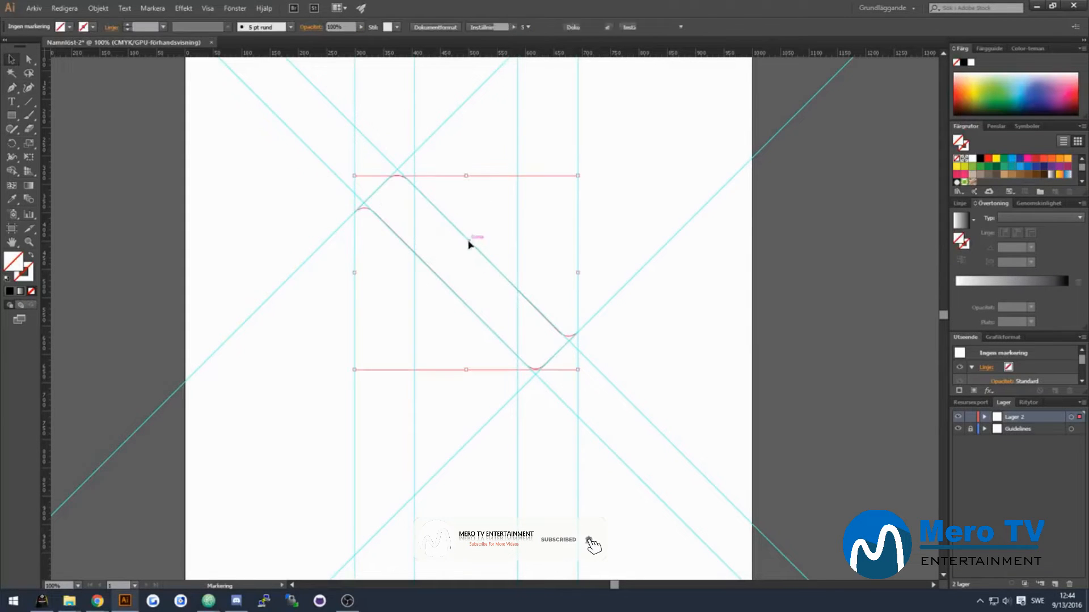
left_click(68, 27)
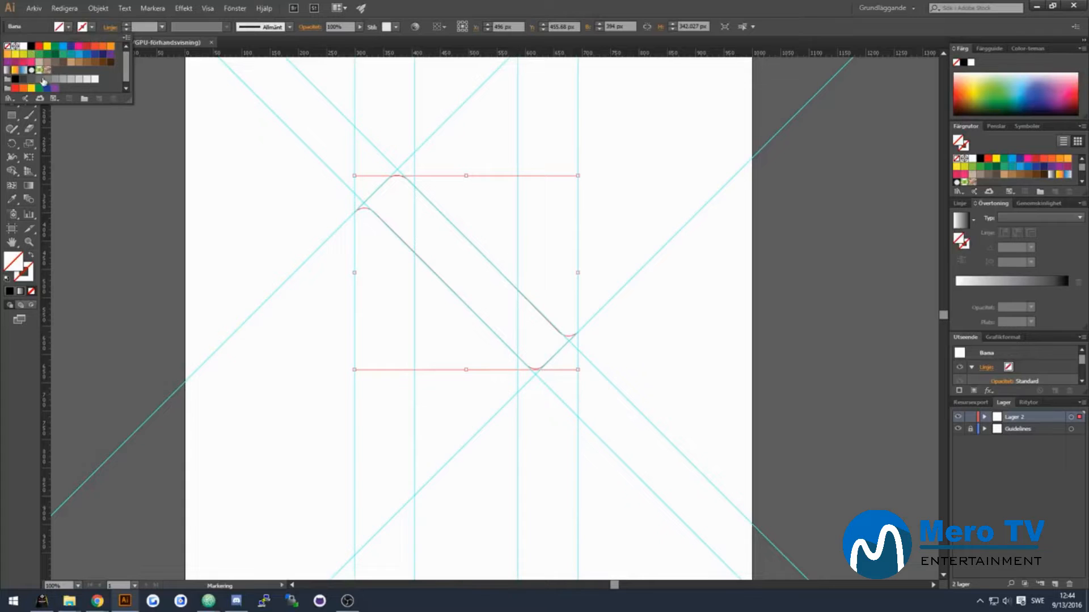
left_click(31, 46)
left_click(508, 197)
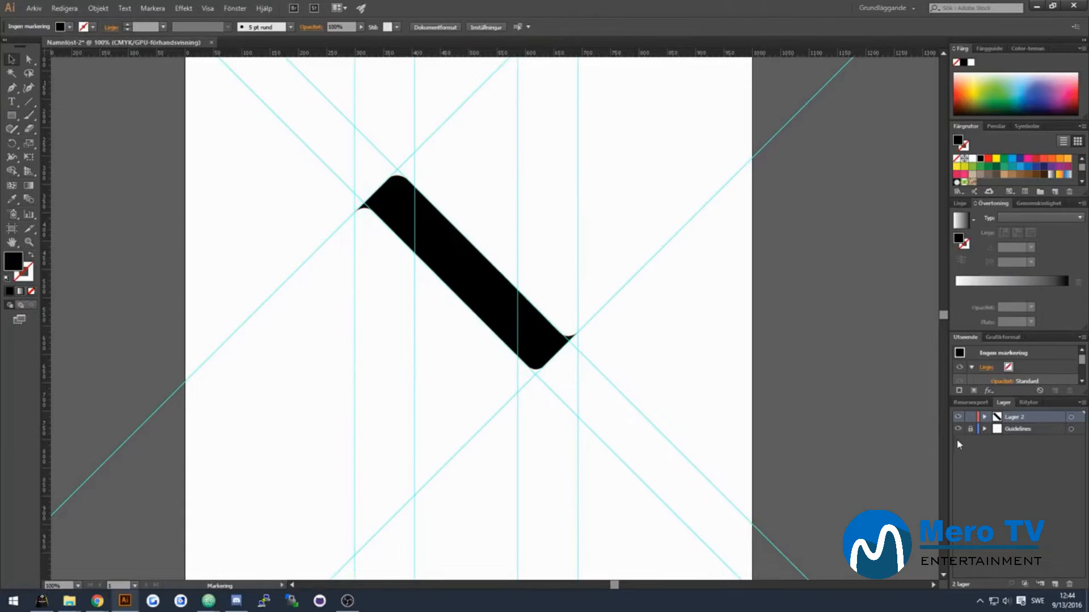
left_click(958, 429)
left_click(958, 429)
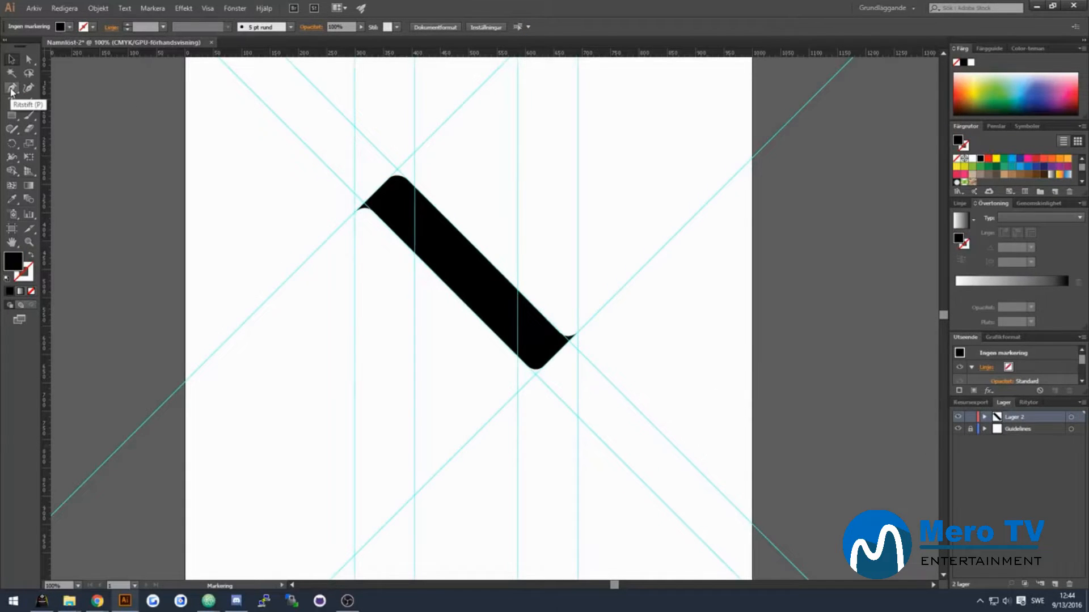
Move the inner vertical guides onto the bar's upper tip at about X 375 px and its lower tip, and relock the Guidelines layer.
left_click(29, 59)
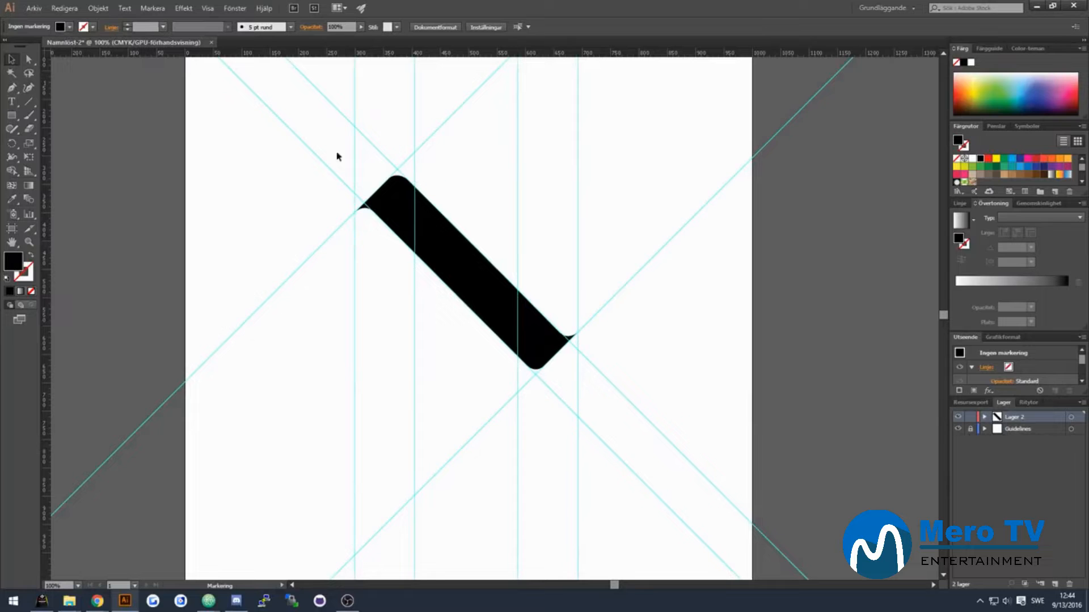
left_click_drag(414, 173, 398, 173)
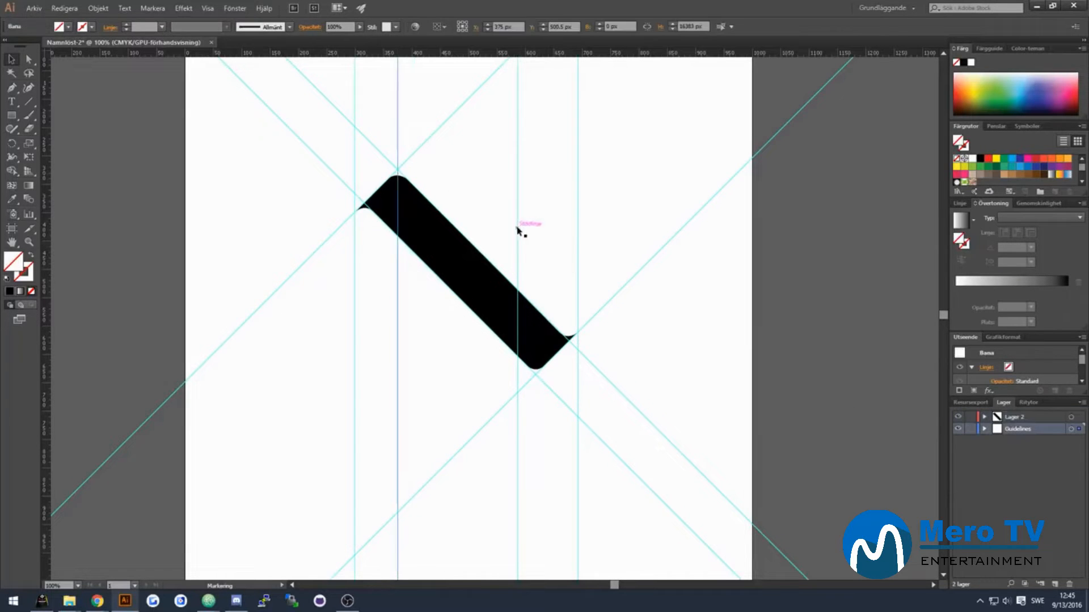
left_click_drag(517, 230, 535, 224)
left_click(511, 199)
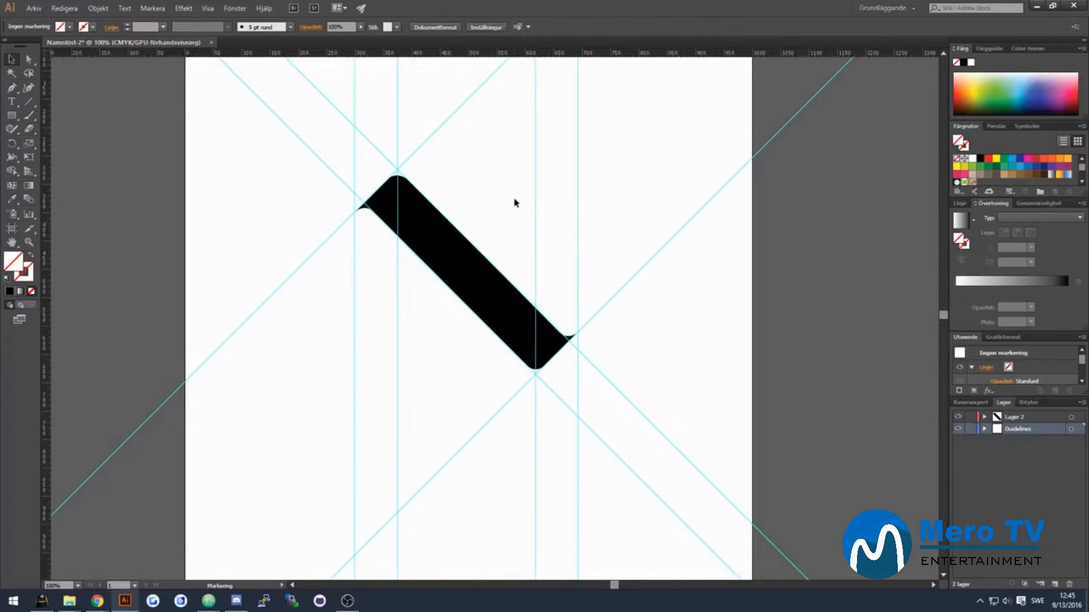
left_click(970, 429)
Add horizontal guides through the diagonal guides' crossings above and below the bar, and move them into the relocked Guidelines layer.
left_click(1040, 416)
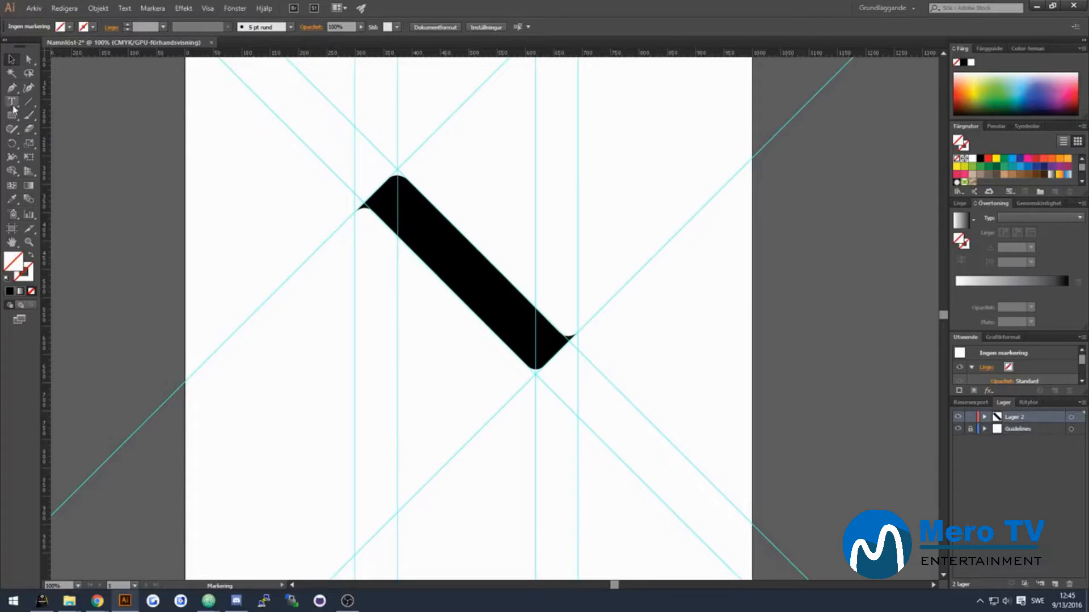
left_click(12, 88)
scroll(478, 84, "up", 2)
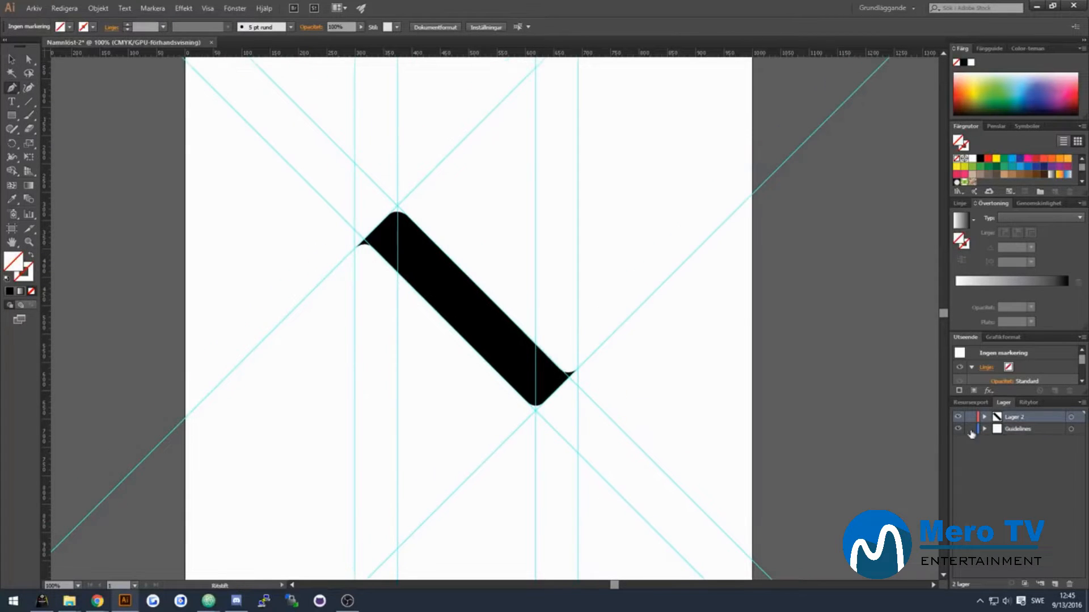
left_click_drag(494, 53, 509, 410)
left_click_drag(519, 53, 479, 205)
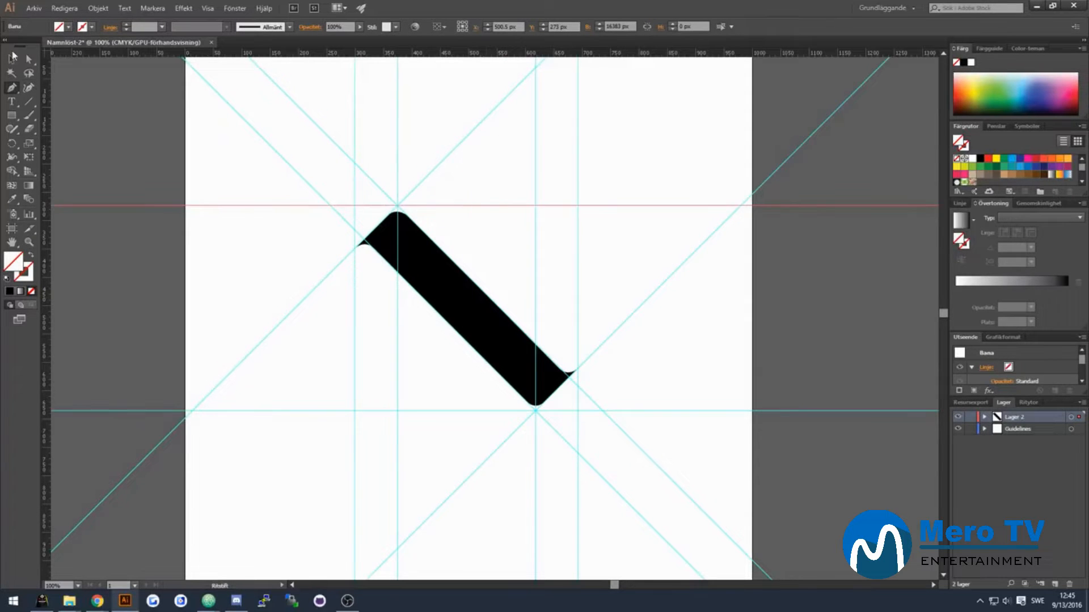
left_click(984, 417)
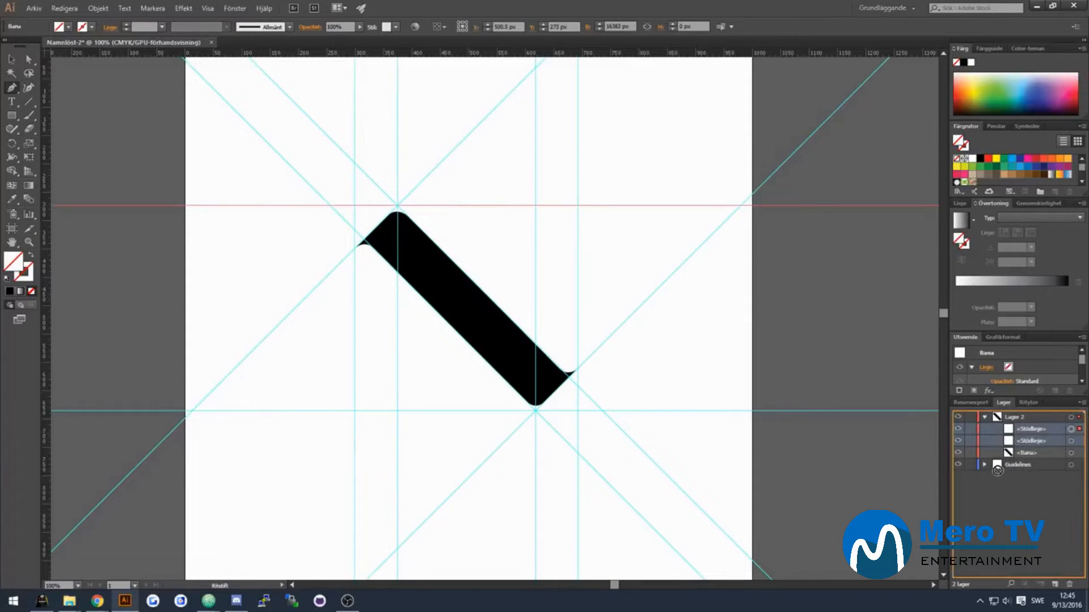
left_click(970, 440)
Outline the N's left leg with the Pen tool between its vertical guides, rounding the lower-right corner and closing the path beneath the bar's upper end.
left_click(354, 410)
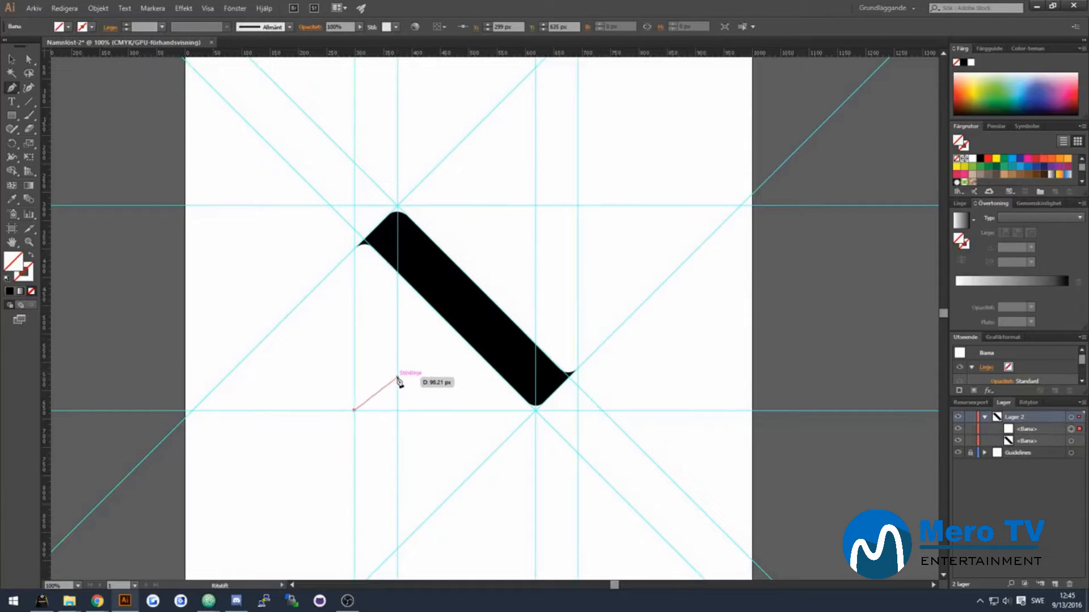
left_click_drag(397, 369, 401, 325)
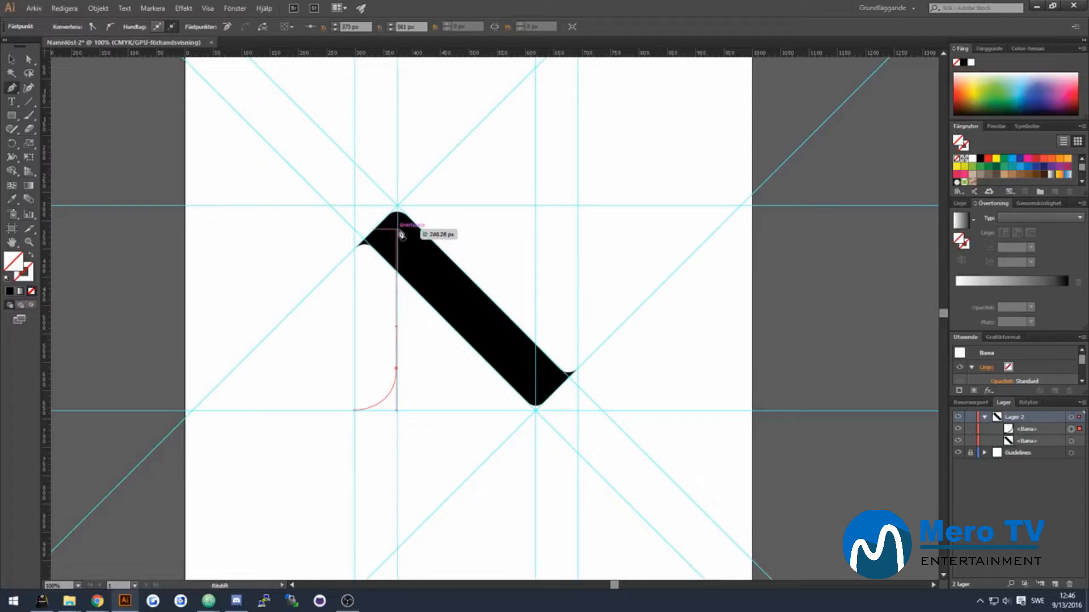
left_click(398, 230)
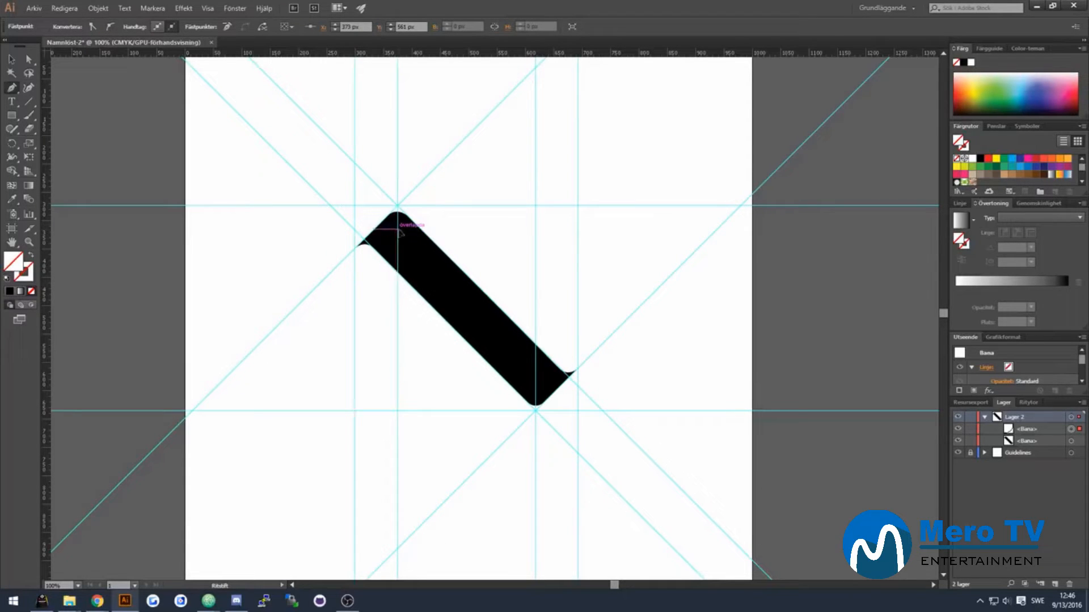
left_click(367, 237)
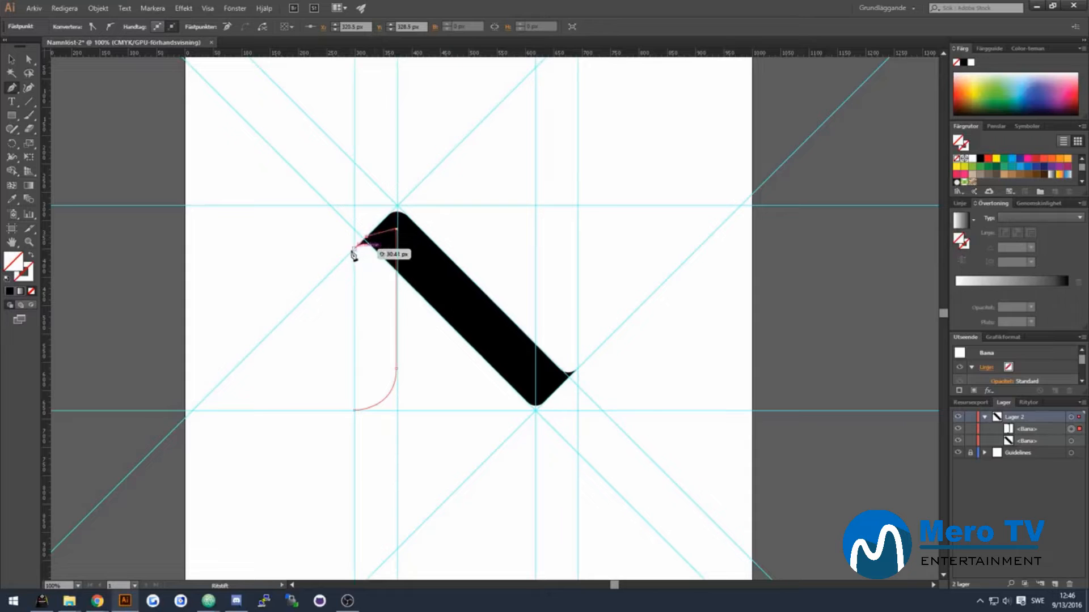
left_click(355, 249)
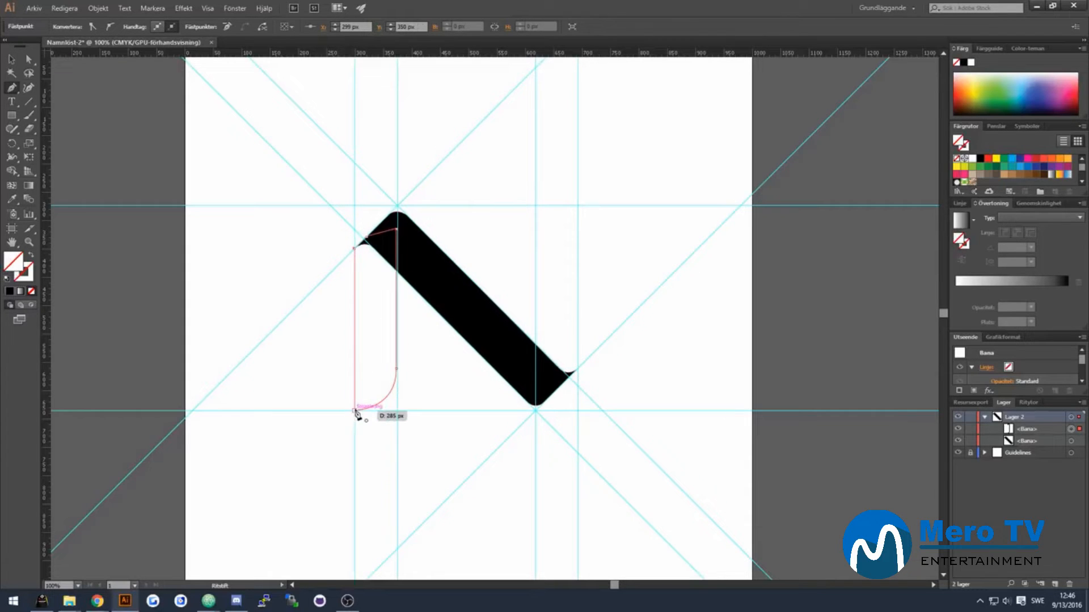
left_click(355, 410)
Fill the left leg with dark grey and send it behind the diagonal bar.
left_click(14, 59)
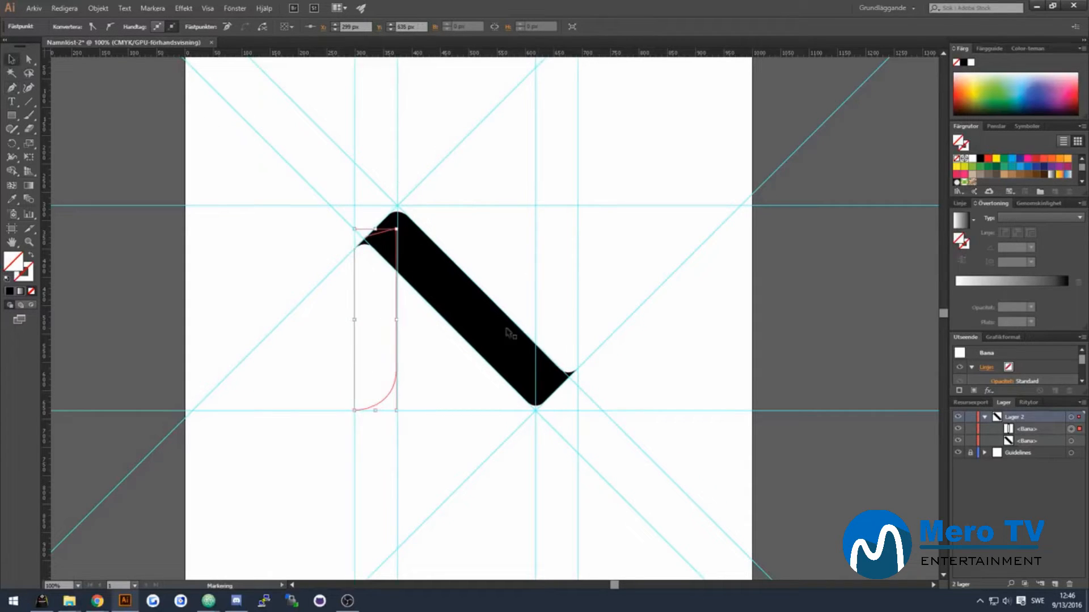
left_click(388, 336)
left_click(396, 337)
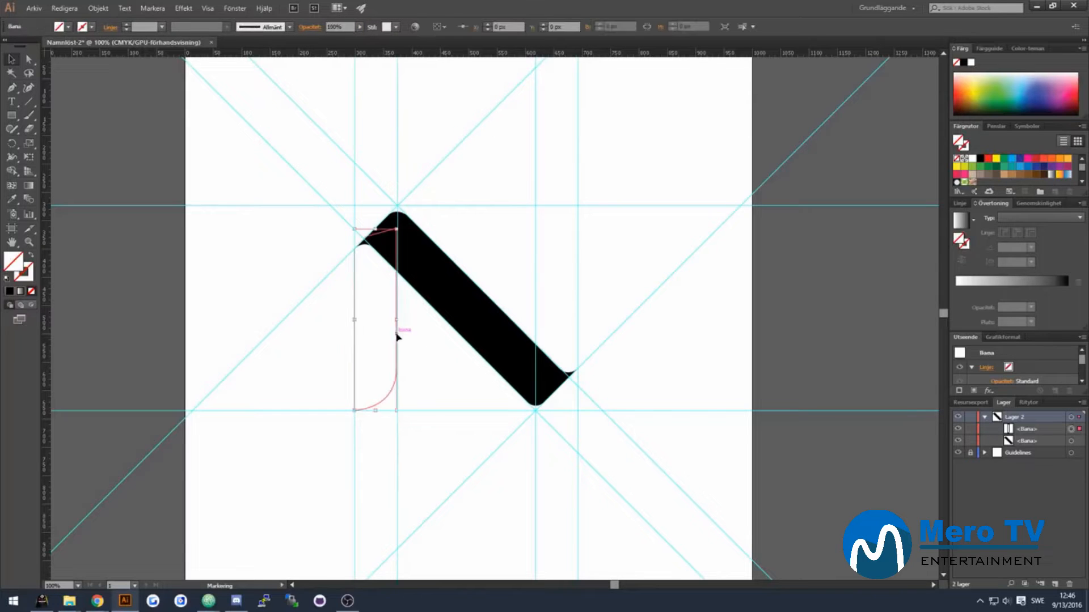
left_click(60, 27)
left_click(31, 82)
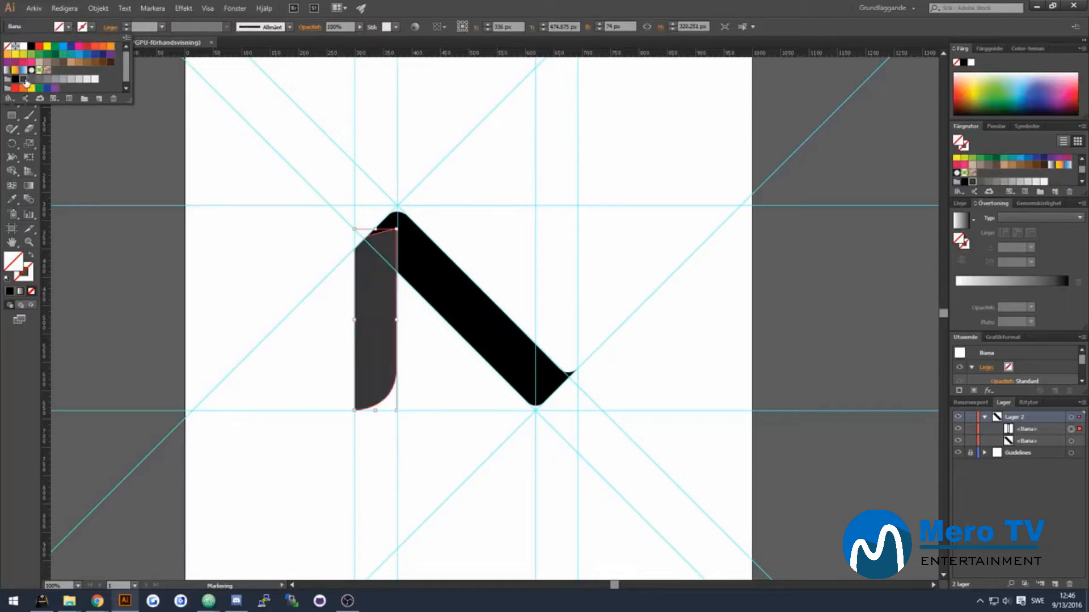
left_click(304, 364)
right_click(372, 290)
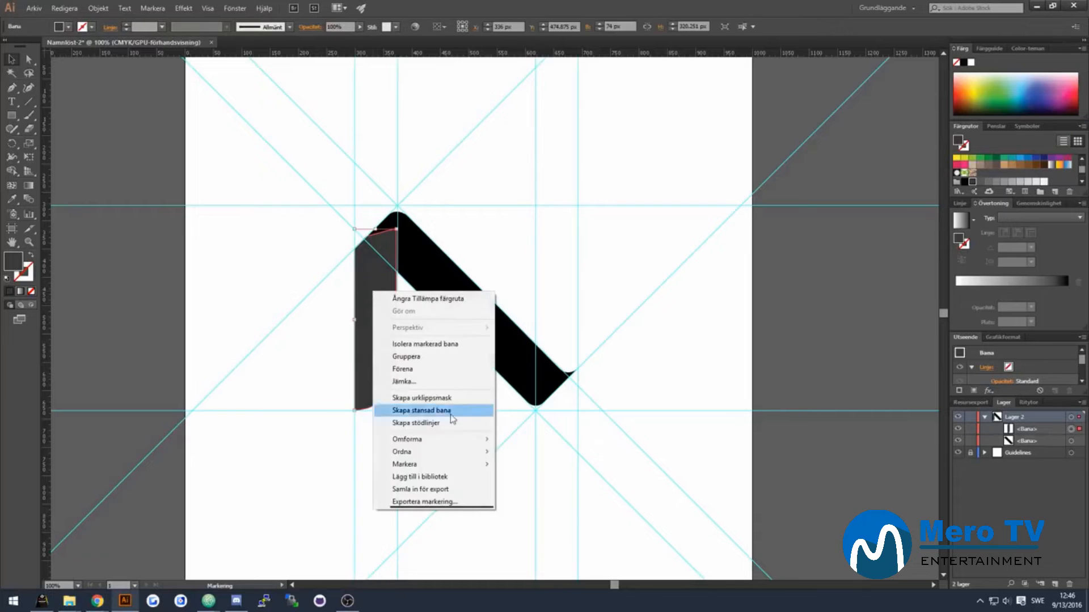
mouse_move(401, 450)
left_click(538, 483)
left_click(435, 447)
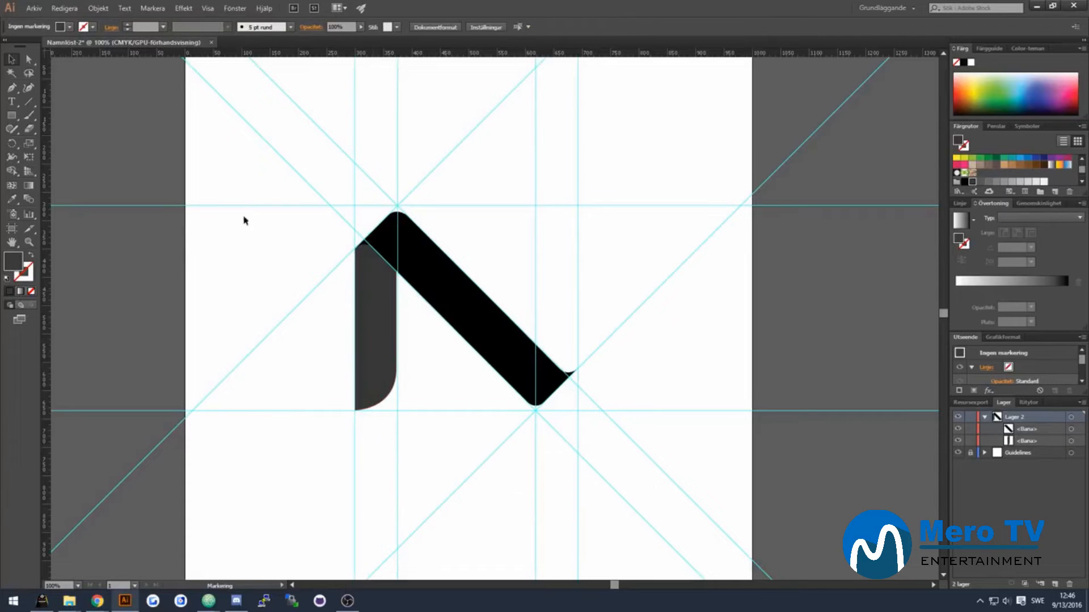
Outline the N's right leg with the Pen tool between its vertical guides, rounding the upper-left corner and closing the path over the bar's lower end.
left_click(11, 88)
left_click(577, 205)
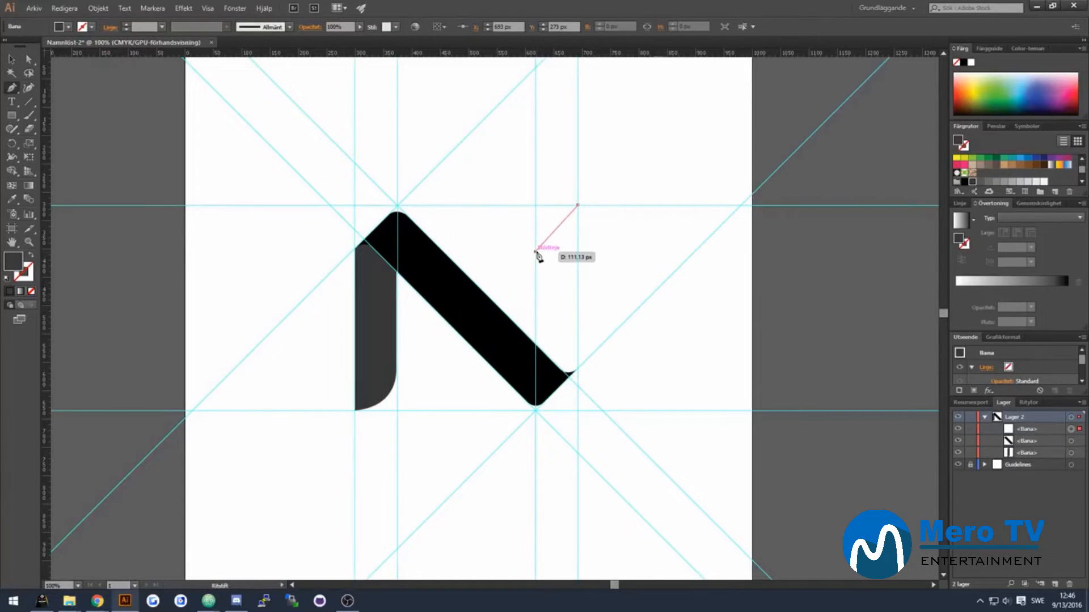
left_click_drag(536, 251, 540, 297)
left_click(535, 391)
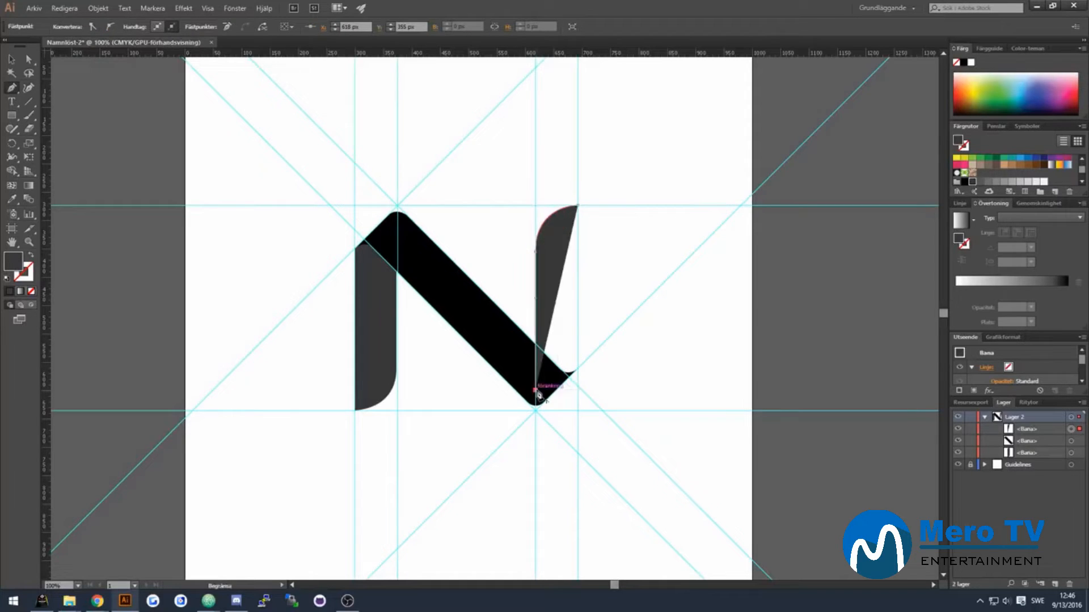
left_click(557, 391)
left_click(578, 368)
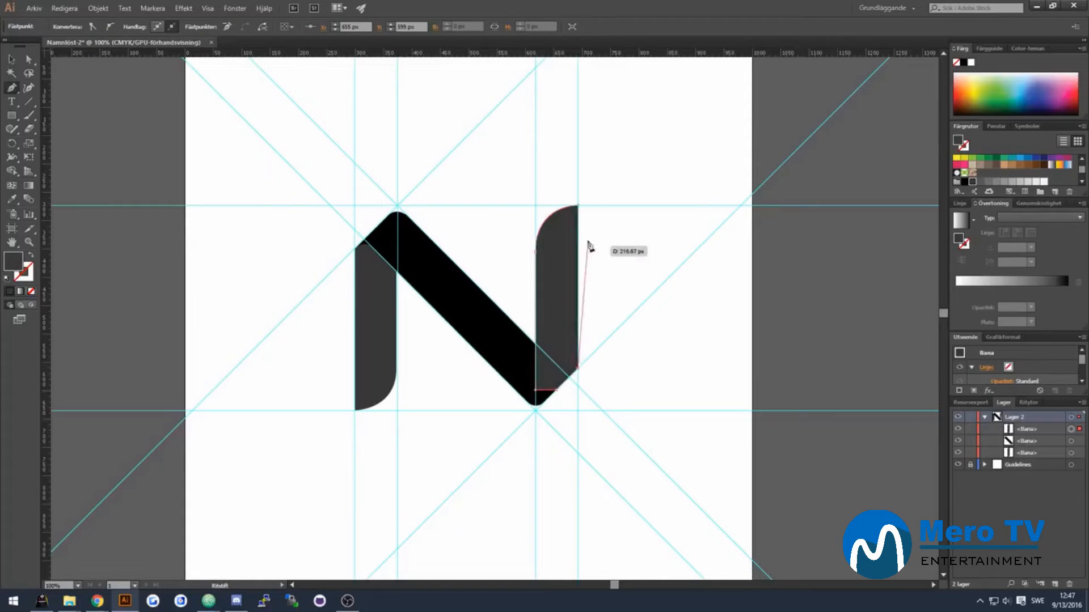
left_click(578, 205)
Send the right leg to the back, behind the diagonal bar, and hide the Guidelines layer.
left_click(12, 59)
right_click(564, 258)
mouse_move(660, 420)
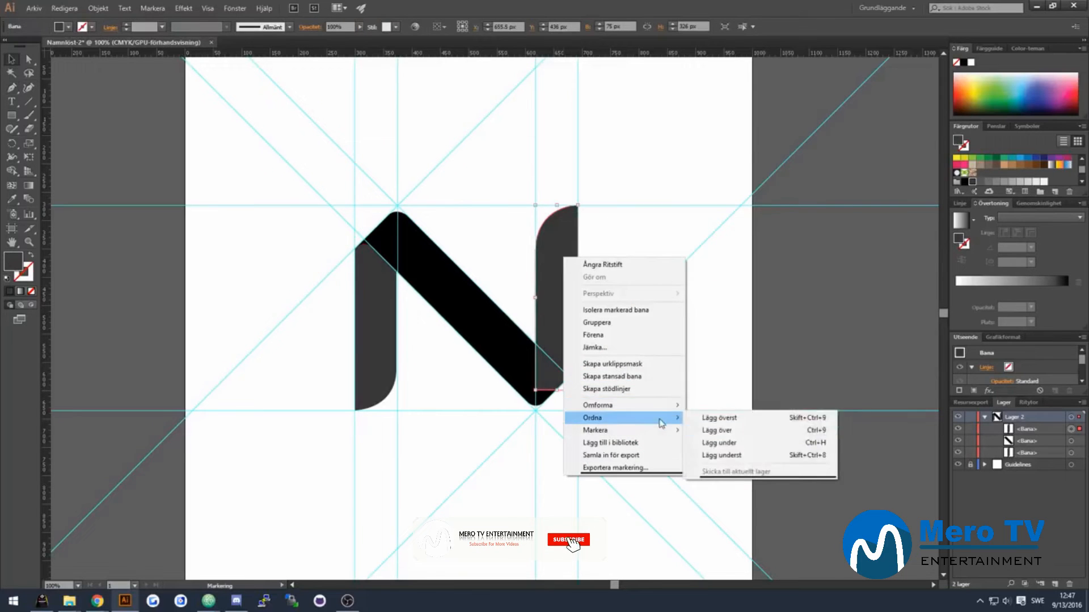
left_click(722, 456)
left_click(641, 386)
left_click(958, 465)
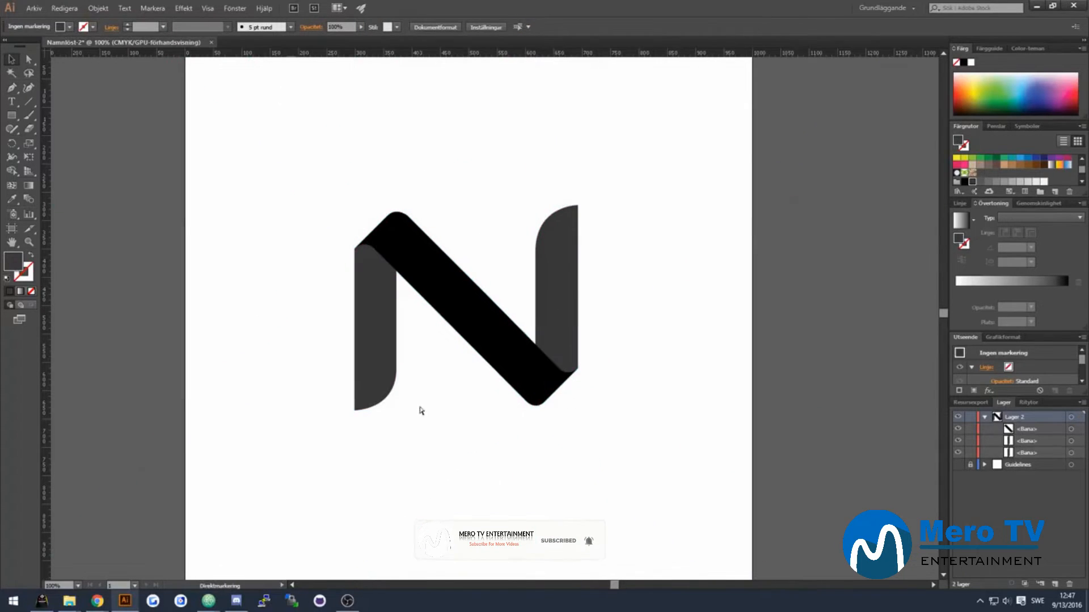
left_click(426, 271)
left_click(428, 165)
Create a new layer beneath all others and draw a 1000 x 1000 px background rectangle covering the artboard on it.
scroll(331, 226, "down", 1)
key("m")
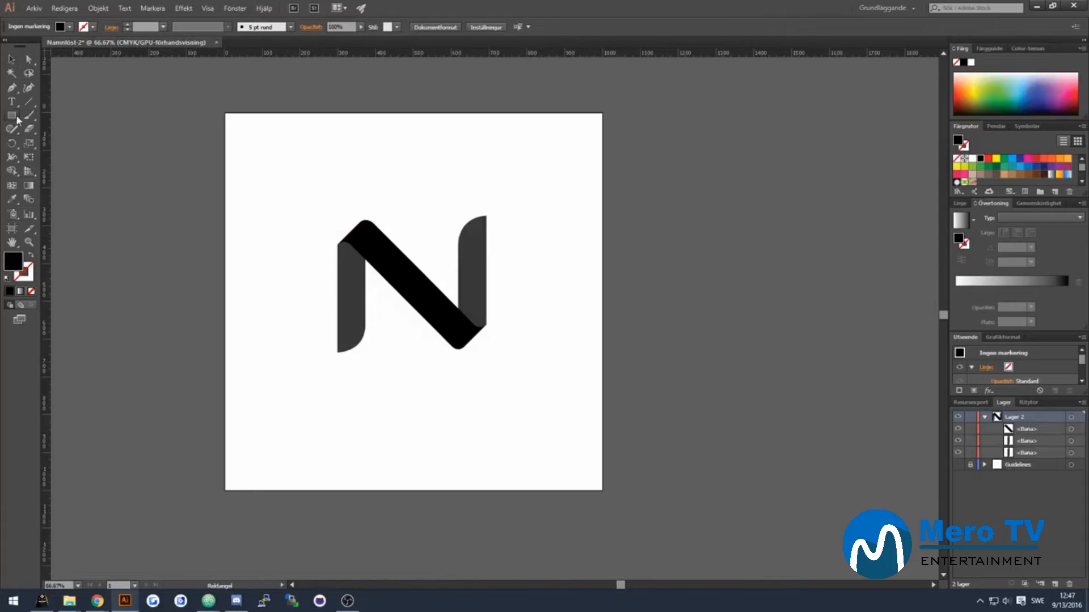
left_click(1056, 583)
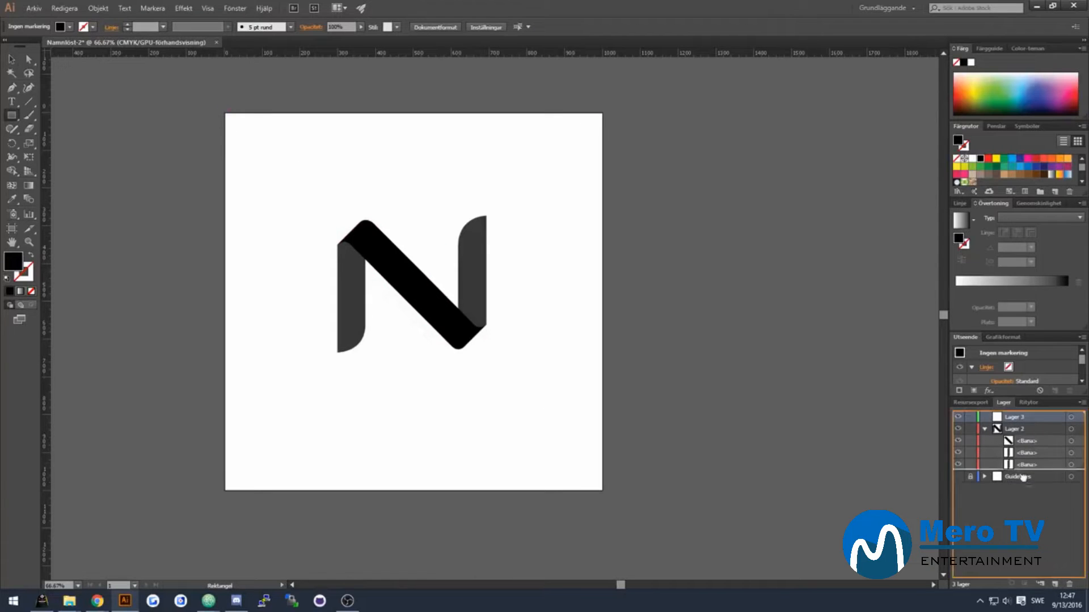
mouse_move(223, 111)
left_mouse_down()
mouse_move(516, 428)
mouse_move(602, 490)
left_mouse_up()
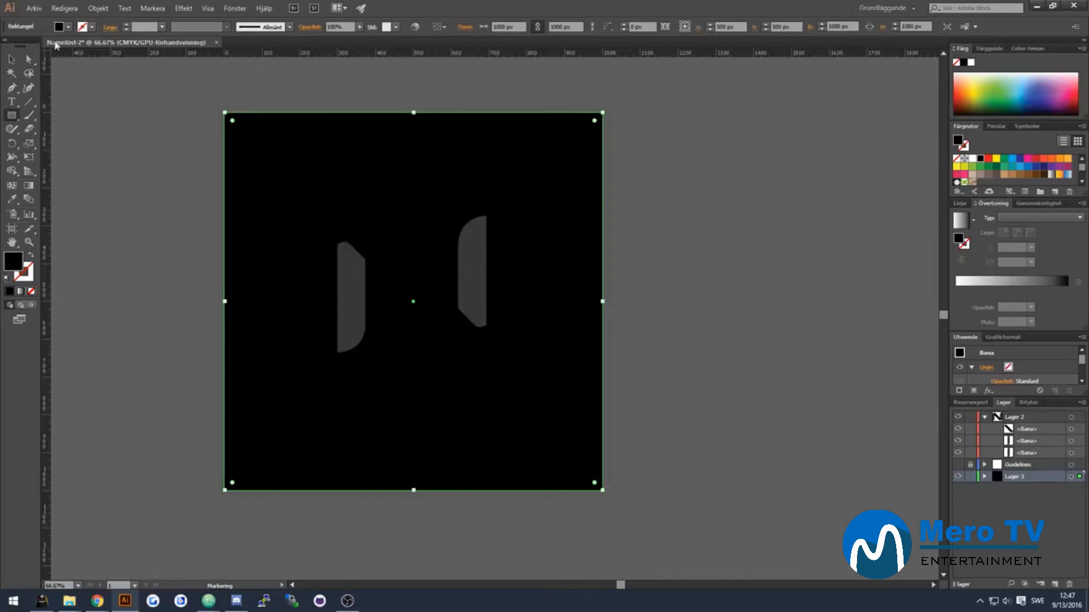
Change the background rectangle's fill to a custom dark grey with the Color Picker.
left_click(70, 27)
double_click(13, 262)
mouse_move(421, 347)
left_mouse_down()
mouse_move(380, 346)
mouse_move(395, 327)
left_mouse_up()
left_click(664, 227)
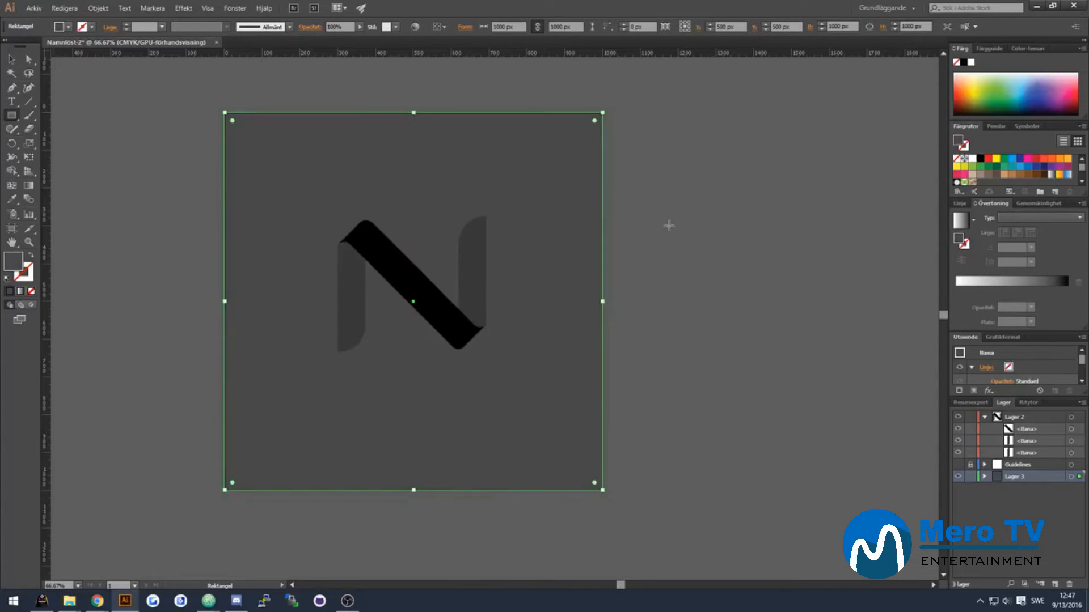
Fill the diagonal bar with the lightest grey swatch.
left_click(366, 222)
left_click(570, 319)
left_click(11, 59)
left_click(425, 301)
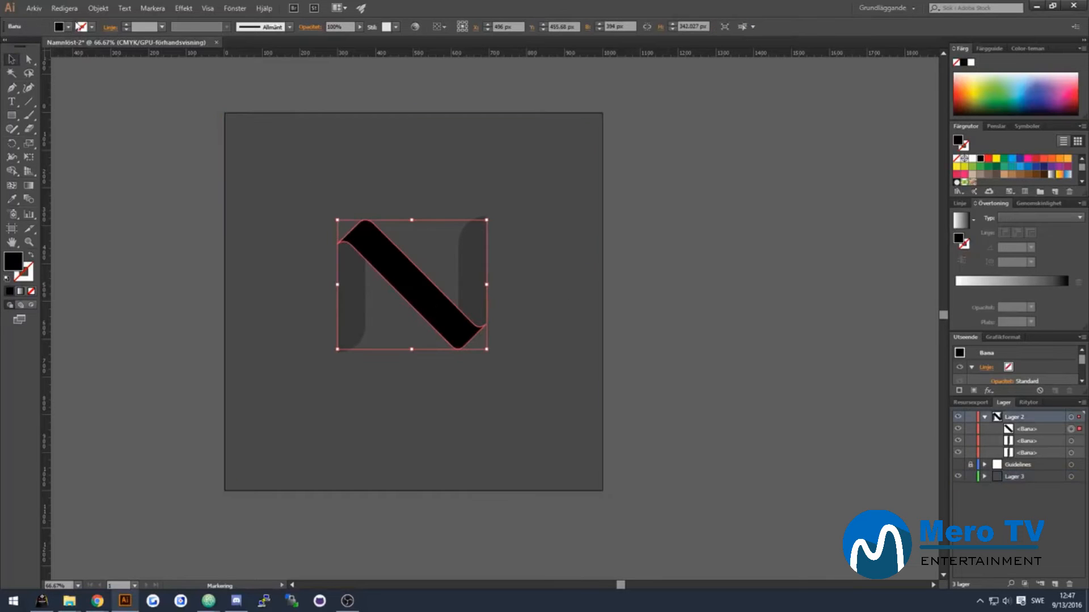
left_click(68, 27)
left_click(96, 81)
Apply the white-to-black linear gradient to the right leg's fill.
left_click(365, 305)
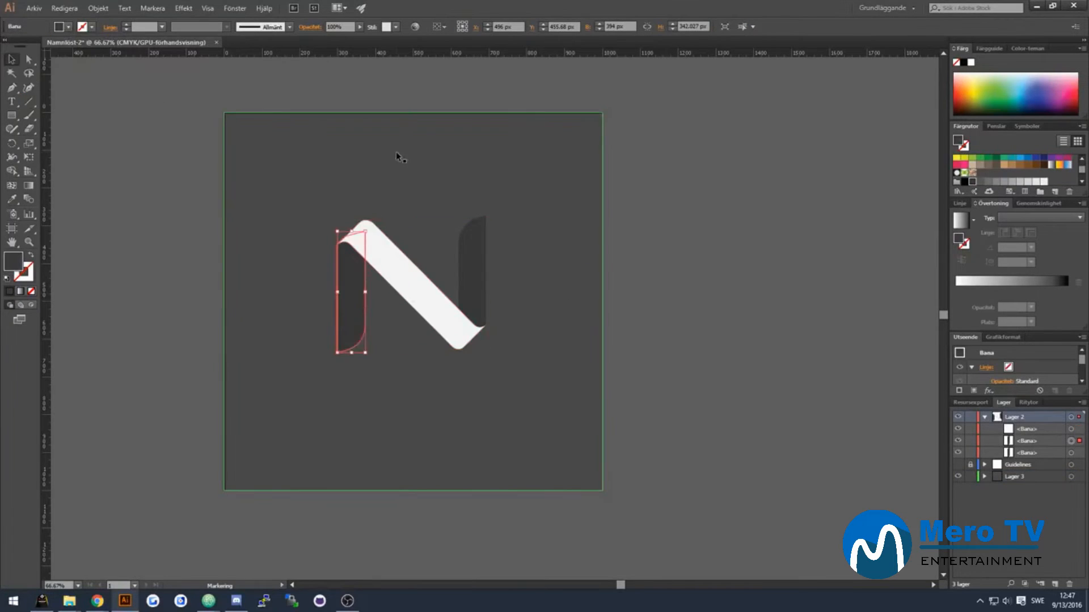
left_click(379, 340)
scroll(318, 260, "up", 1)
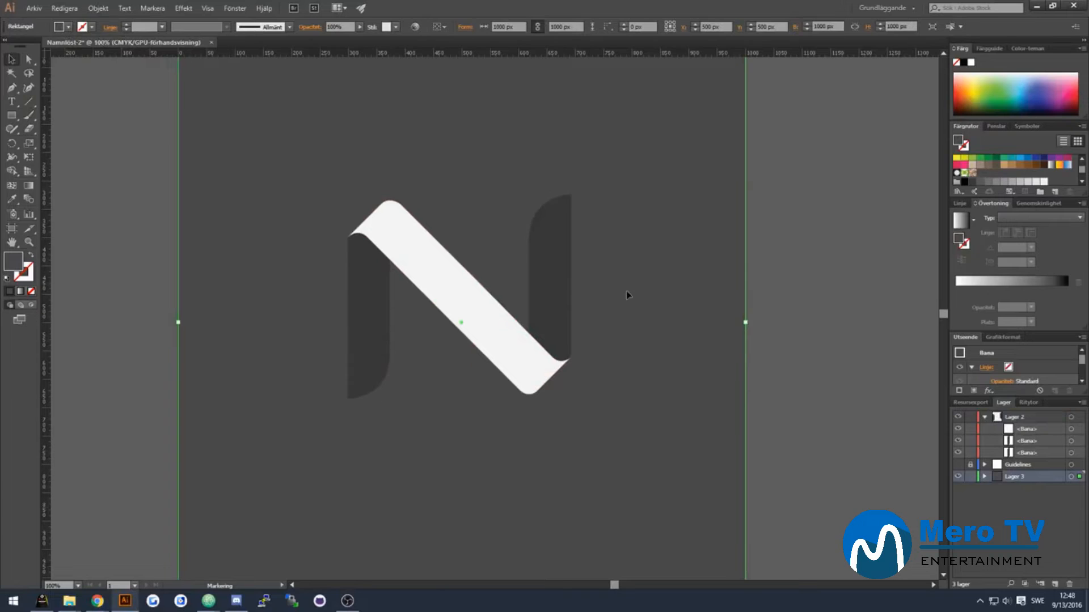
left_click(549, 267)
left_click(68, 27)
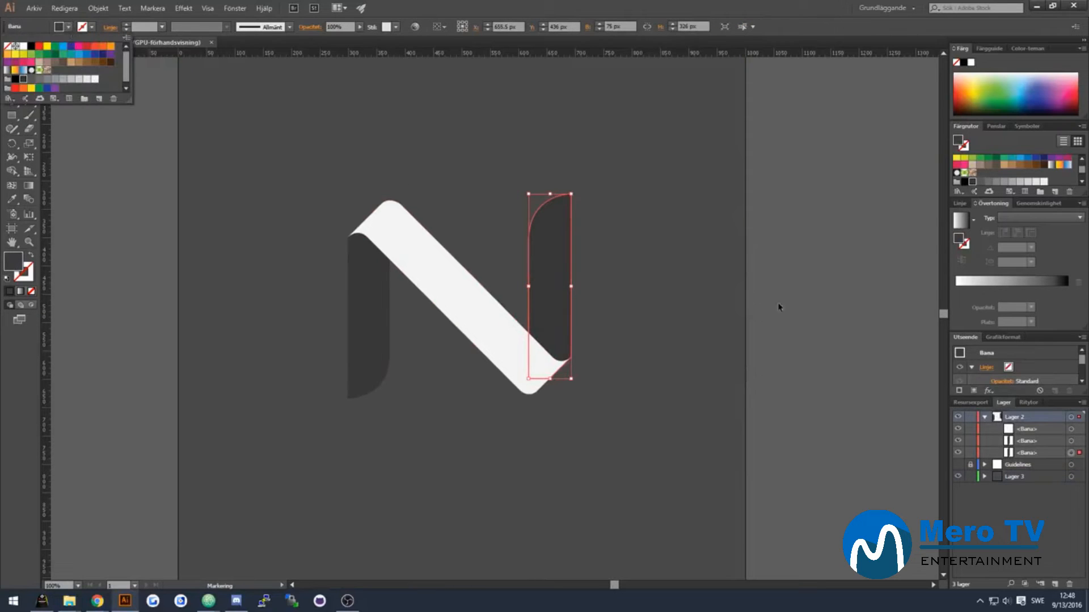
left_click(959, 221)
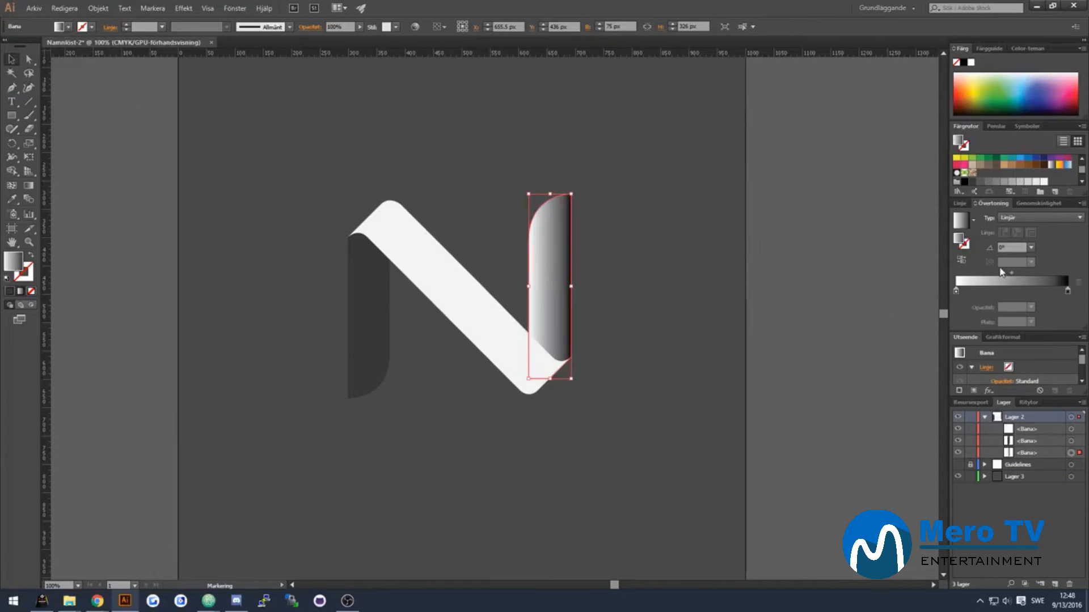
Try a 45° gradient angle on the right leg and set it to -45° instead.
type("45")
key("Return")
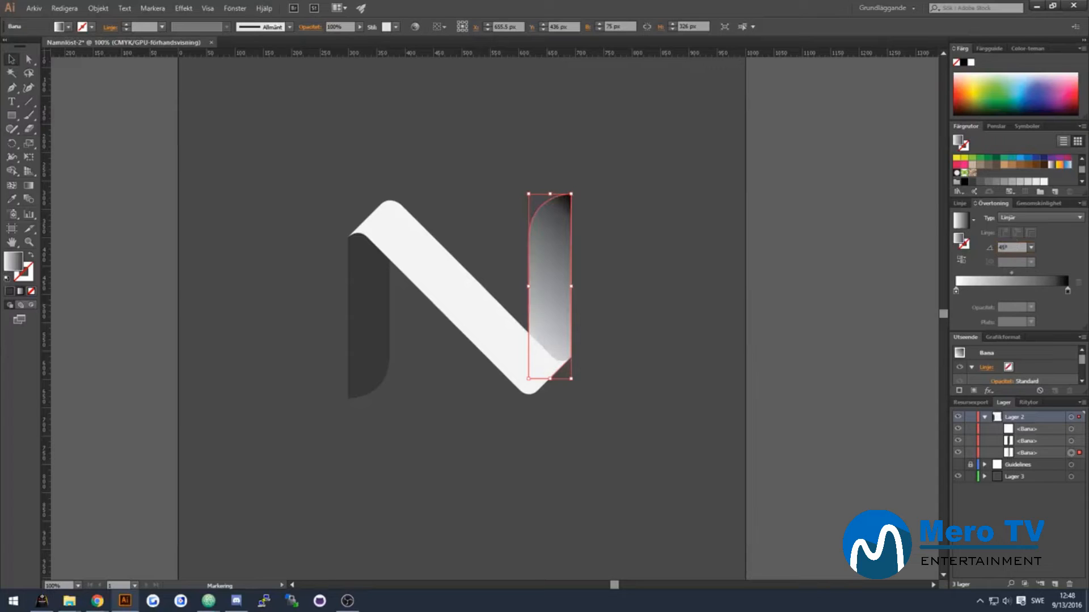
type("-")
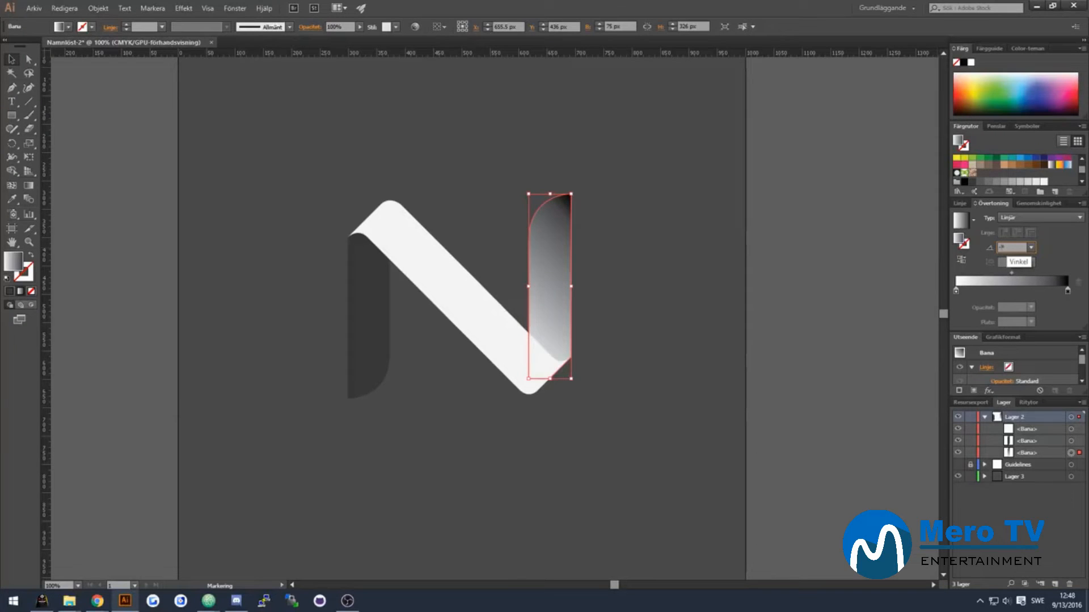
type("45")
key("Return")
left_click(634, 362)
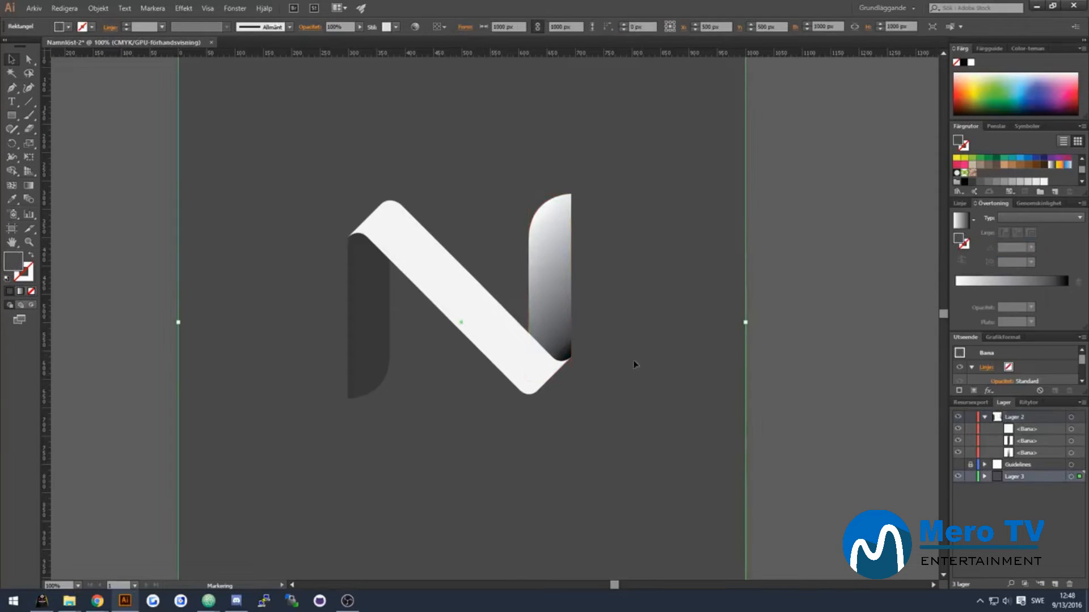
Apply the white-to-black linear gradient to the left leg, try it at 45°, and set its angle to 90°.
left_click(372, 338)
left_click(1012, 279)
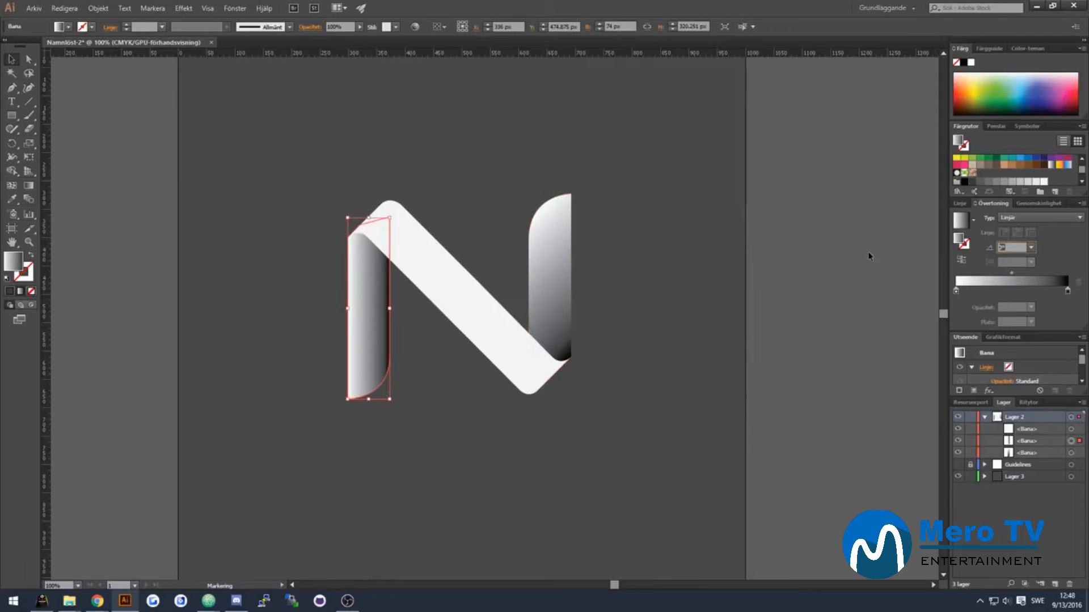
type("45")
key("Return")
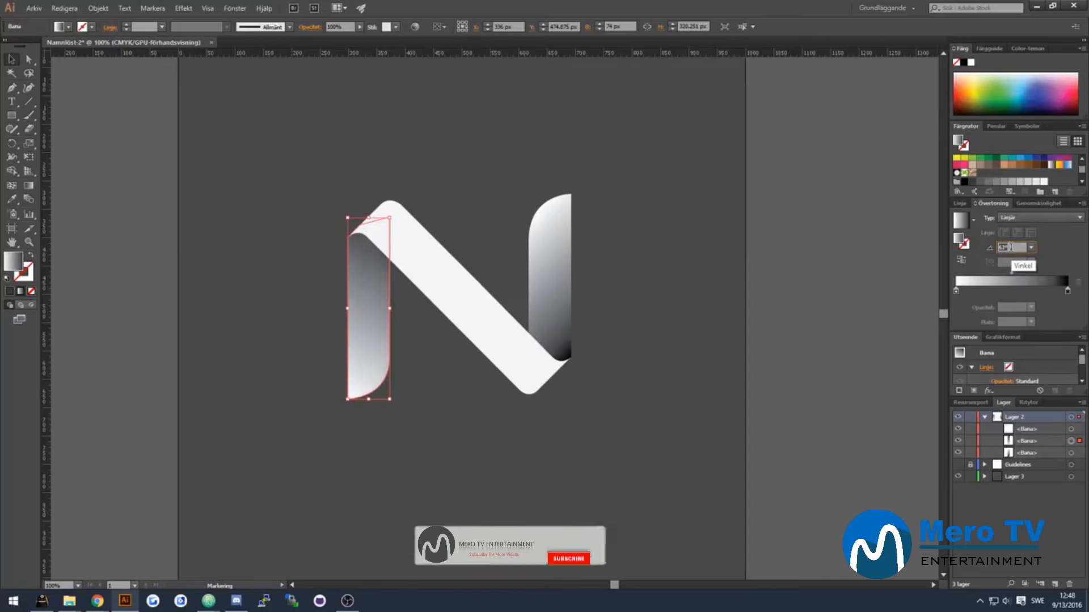
type("90")
key("Return")
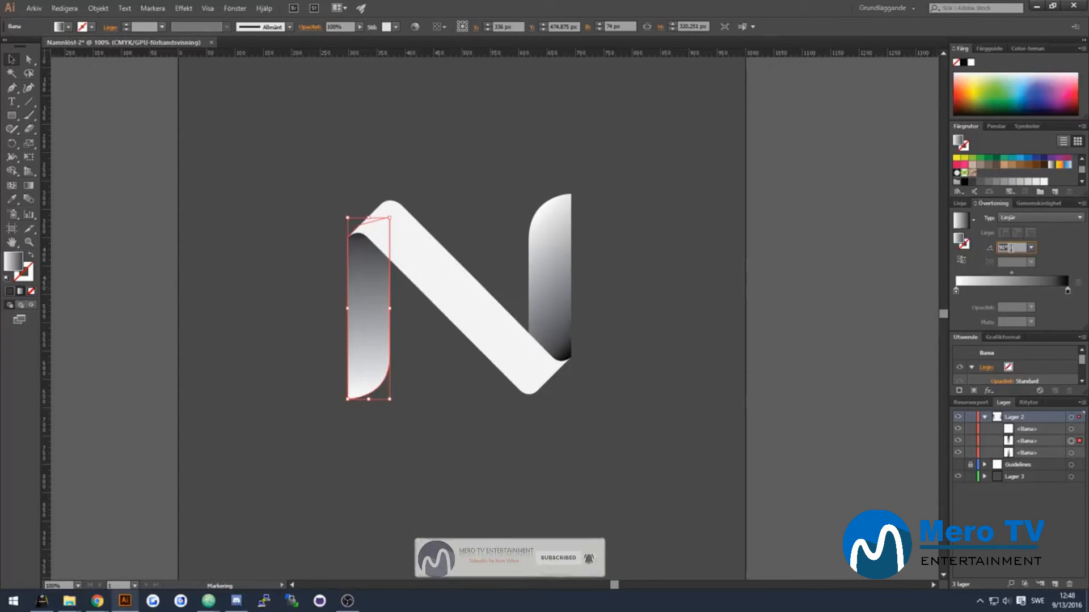
Set the right leg's gradient angle to -61°.
left_click(555, 295)
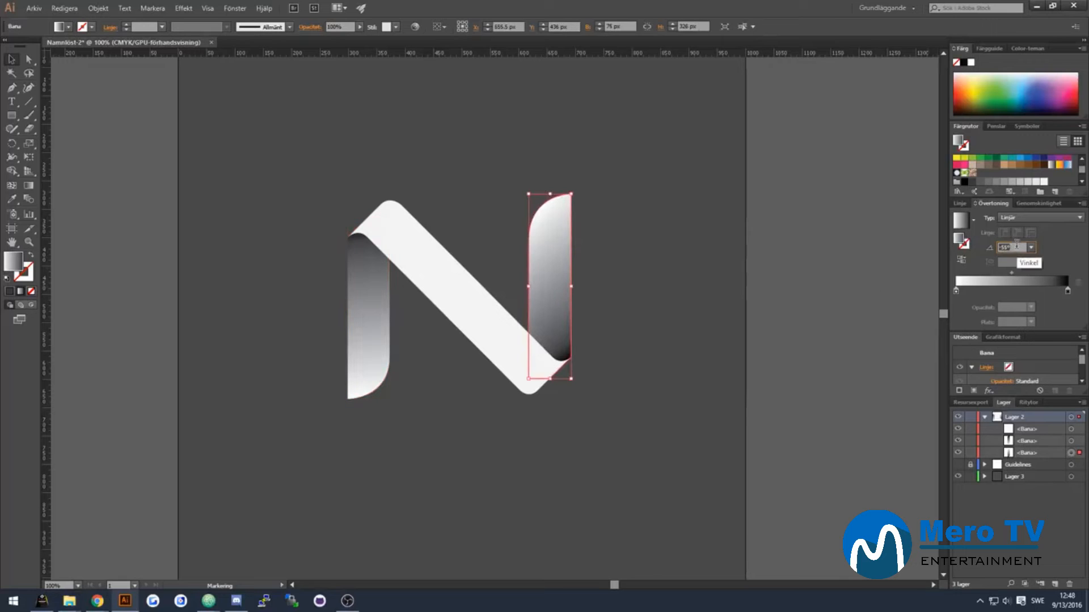
left_click(584, 251)
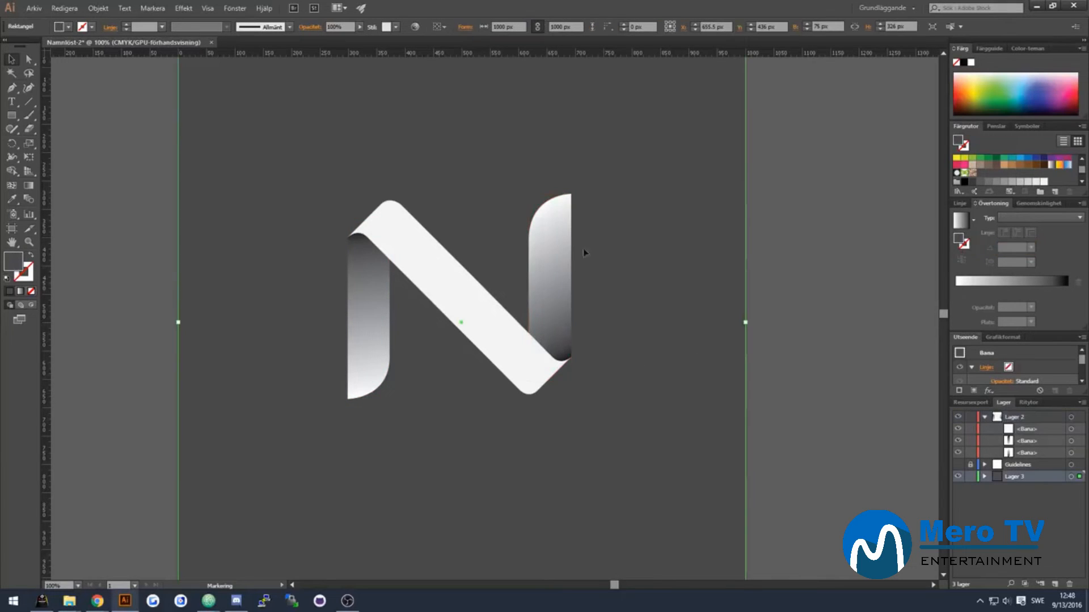
Try to widen the right leg by moving its straight outer edge outward.
scroll(608, 396, "up", 3)
left_click(492, 272)
scroll(523, 148, "up", 2)
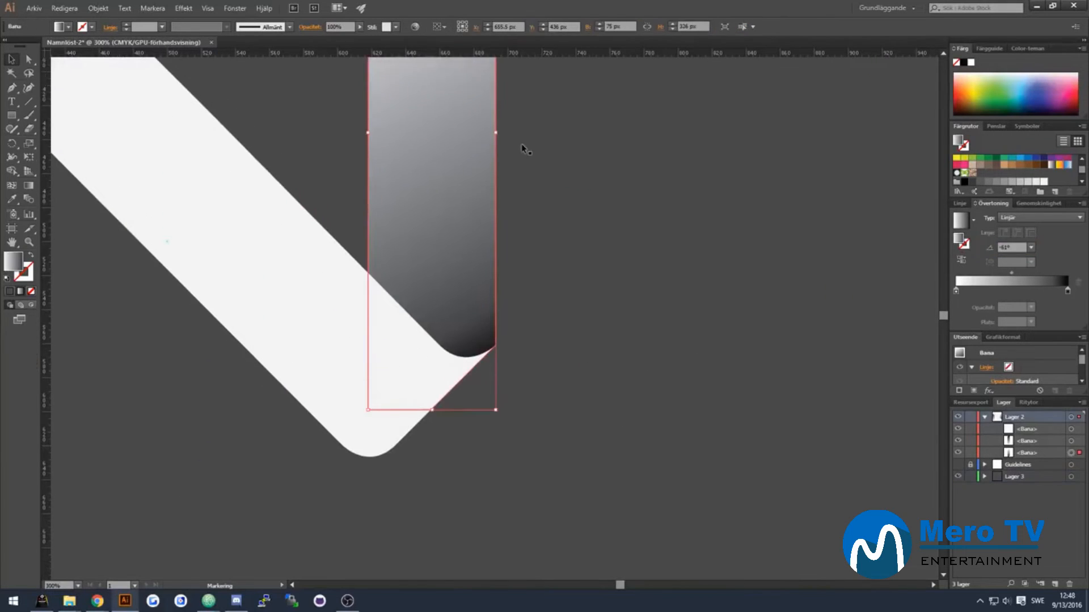
left_click_drag(497, 202, 505, 202)
key("ctrl+z")
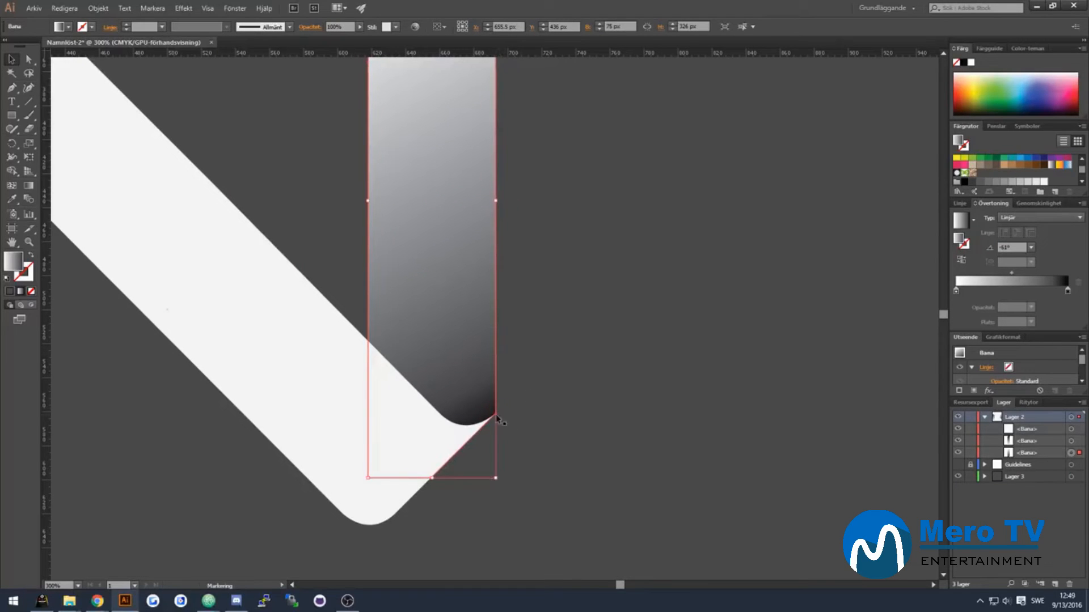
left_click(29, 59)
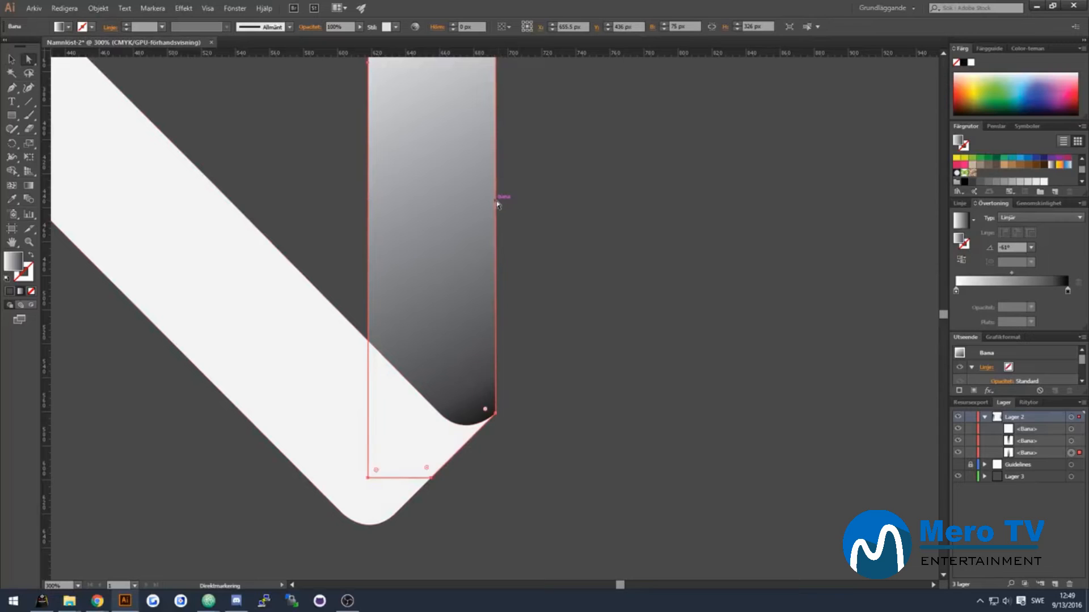
left_click_drag(497, 201, 508, 201)
key("ctrl+z")
Widen the right leg by moving its lower and upper outer anchor points outward to about X 703 px.
left_click_drag(497, 415, 514, 400, "ctrl")
scroll(547, 292, "up", 4)
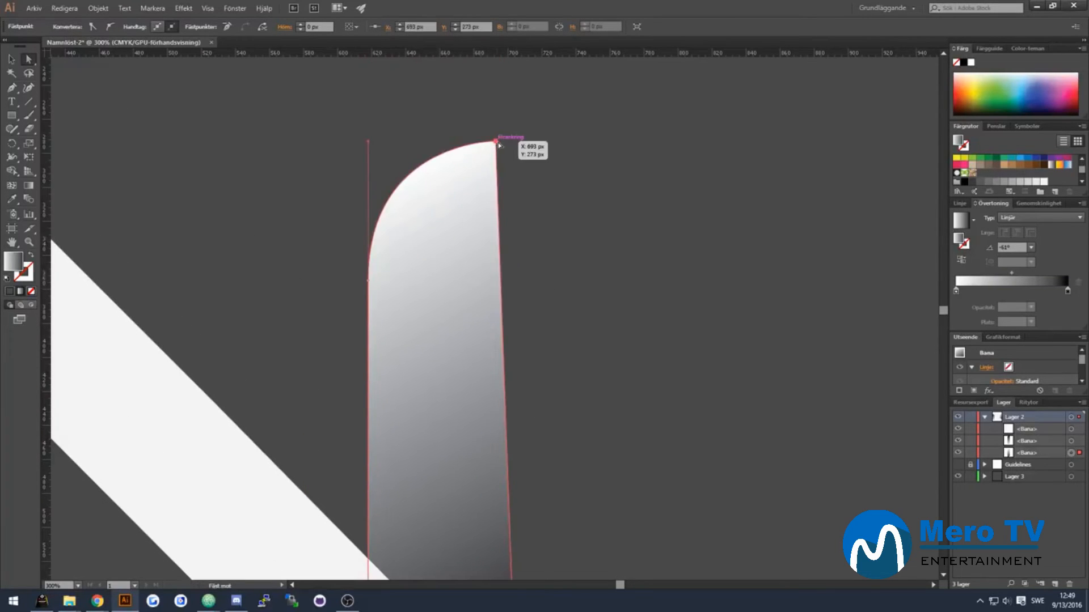
left_click_drag(499, 145, 512, 146)
scroll(549, 252, "down", 3)
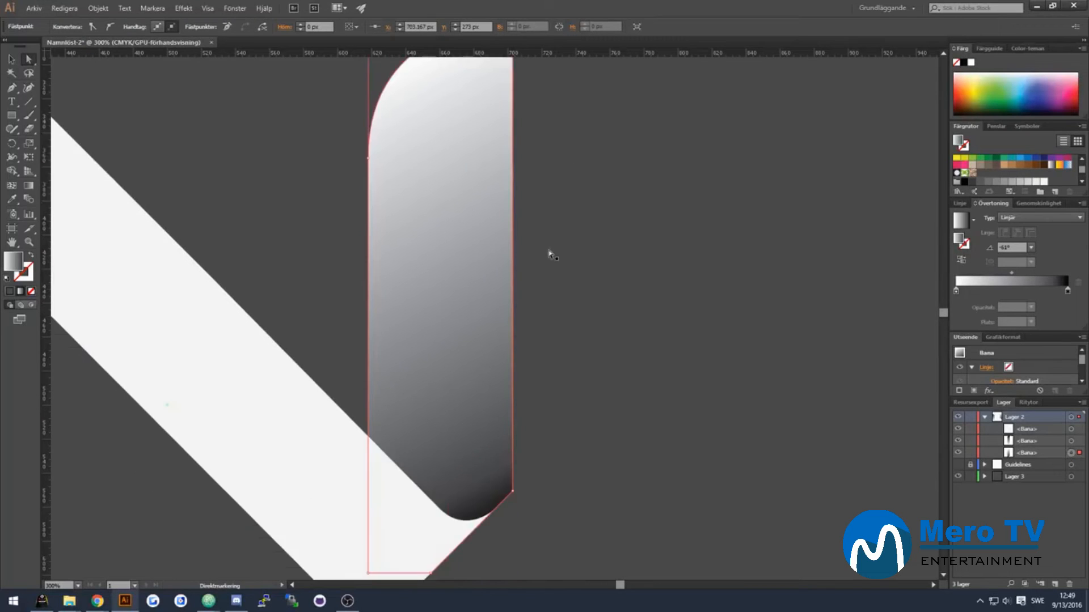
left_click(549, 254)
Draw a closed Pen path over the right leg's lower outer corner, curving from the diagonal bar's tip to the leg's outer edge.
scroll(635, 337, "down", 3)
left_click(11, 87)
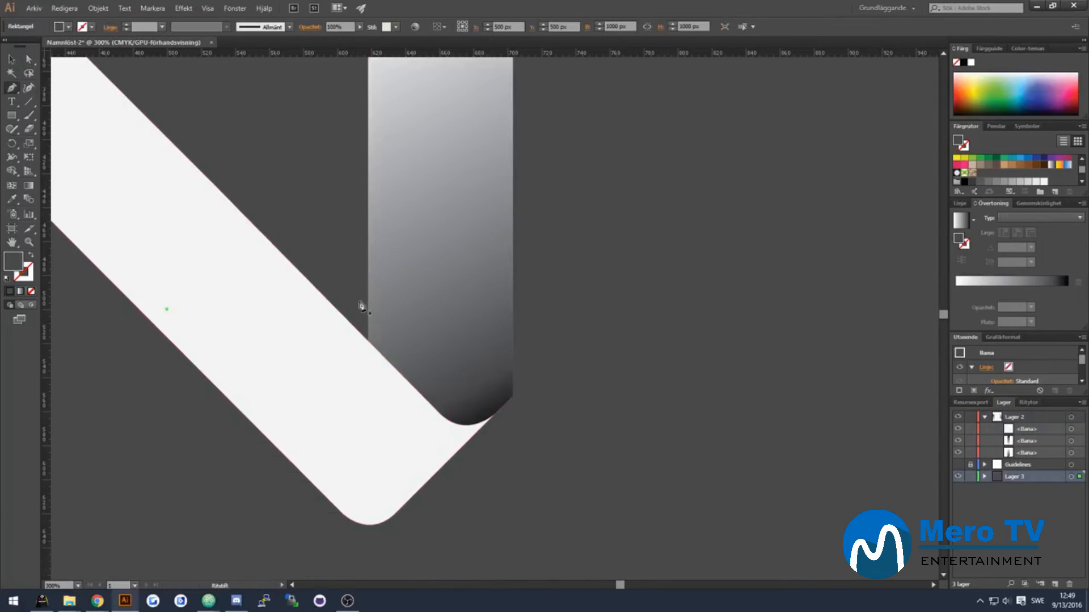
left_click(450, 459)
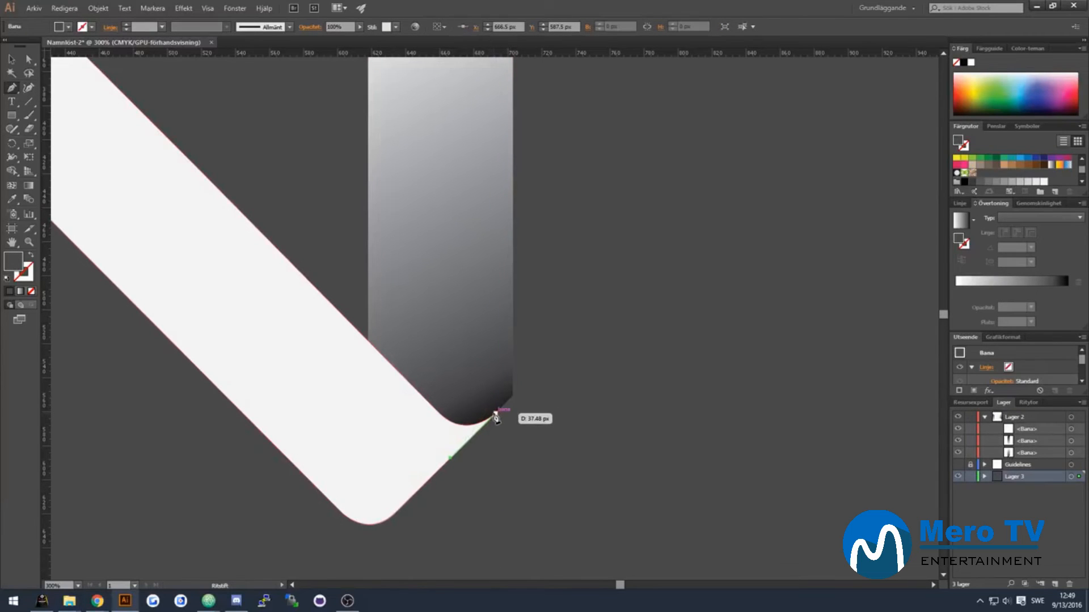
left_click_drag(495, 414, 513, 331)
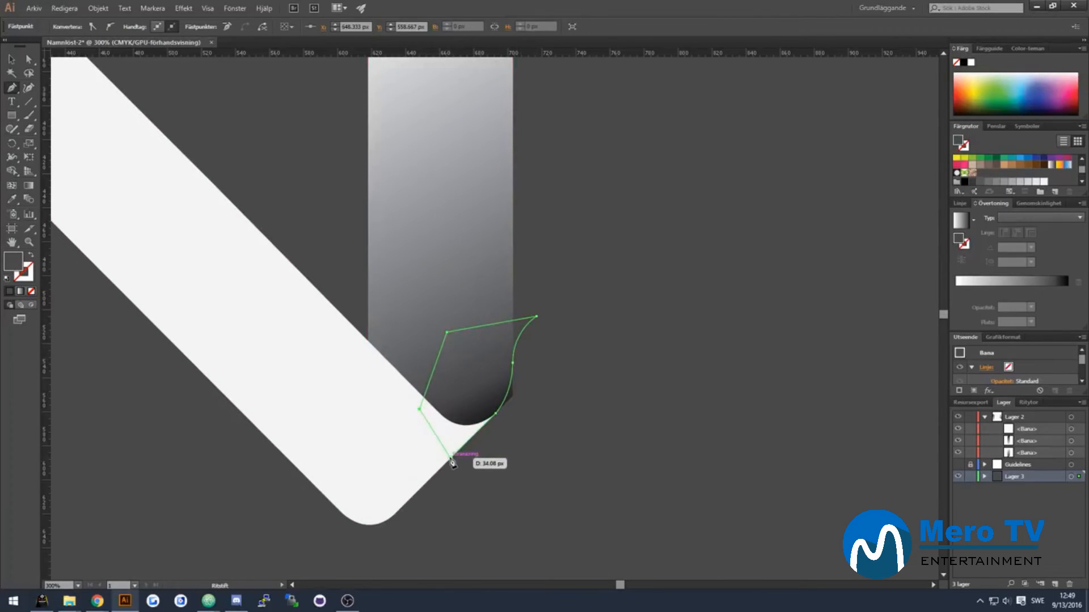
left_click(451, 459)
Trim the pointed corner off the right leg along the curved path with the Shape Builder.
left_click(11, 59)
left_click(503, 352)
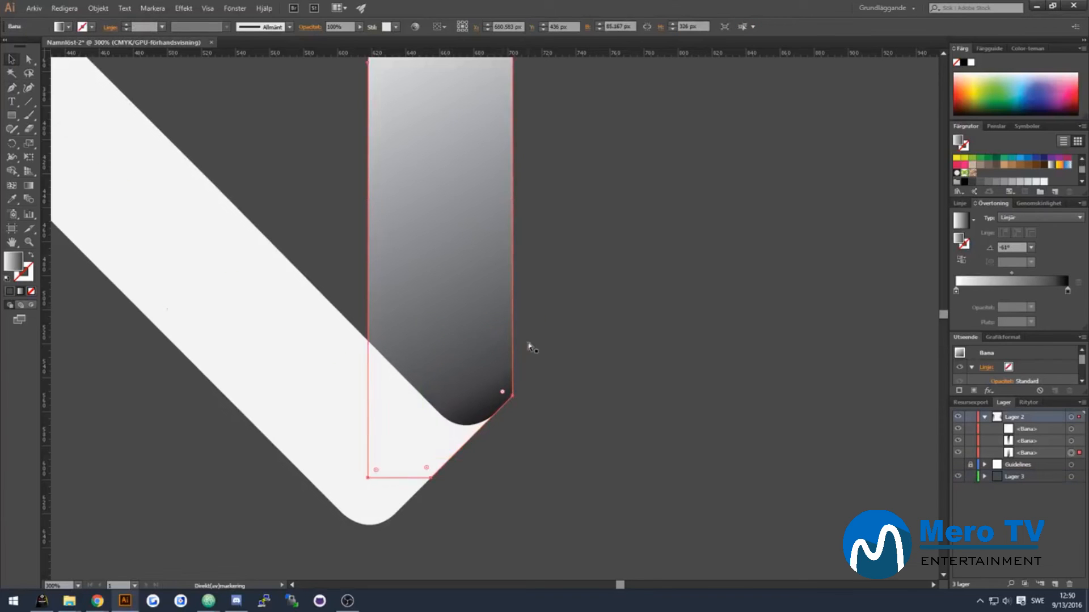
left_click(524, 323, "ctrl+shift")
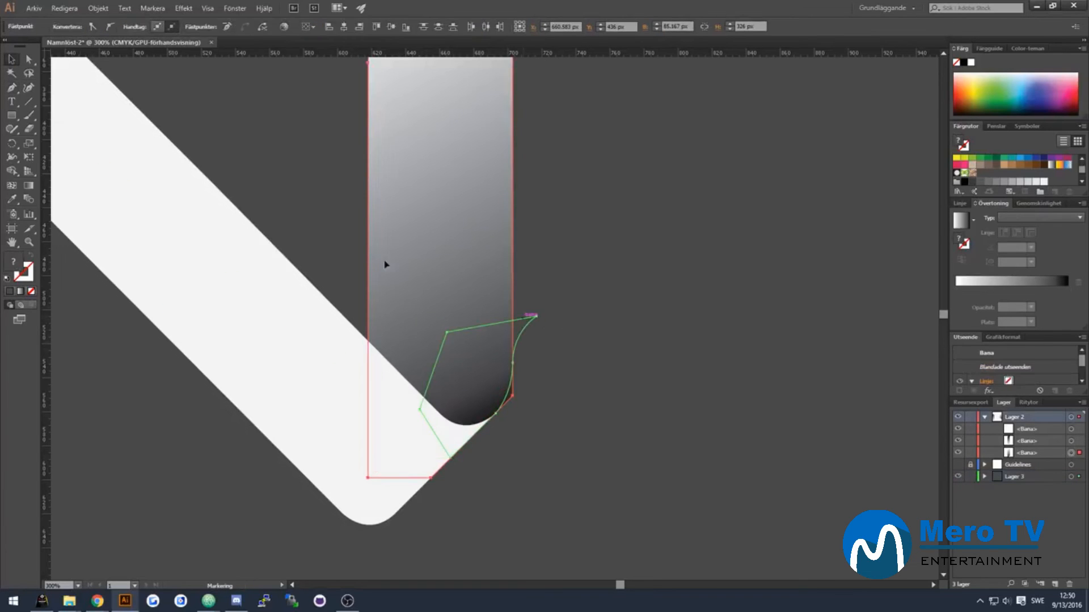
left_click(12, 171)
left_click(512, 397, "alt")
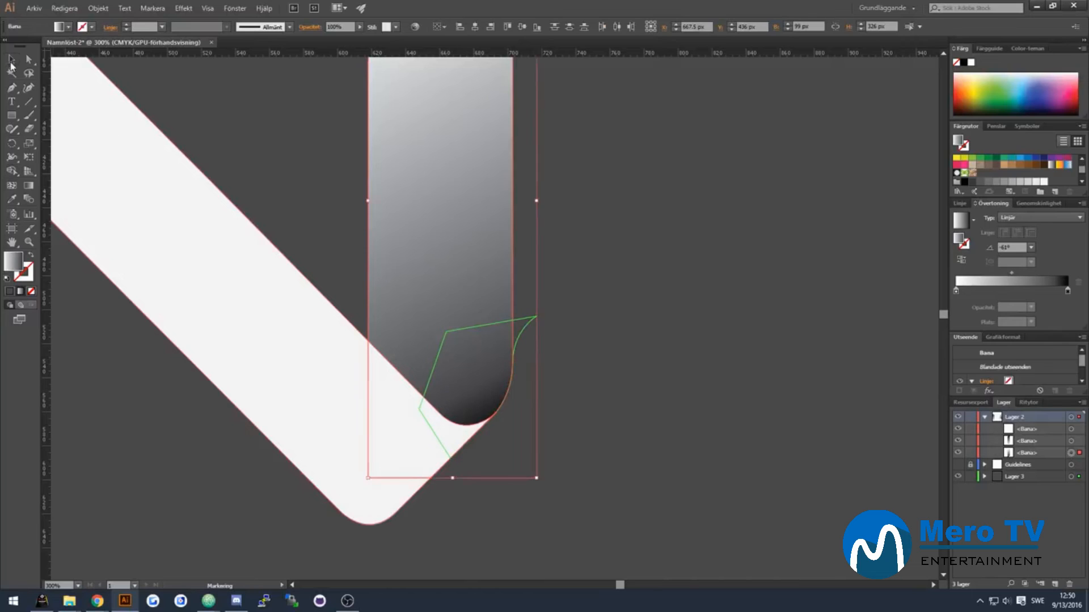
left_click(551, 465)
Try to stretch the left leg and the diagonal bar outward together from the left leg's outer edge.
scroll(444, 476, "right", 1)
scroll(392, 448, "left", 5)
scroll(335, 421, "down", 2)
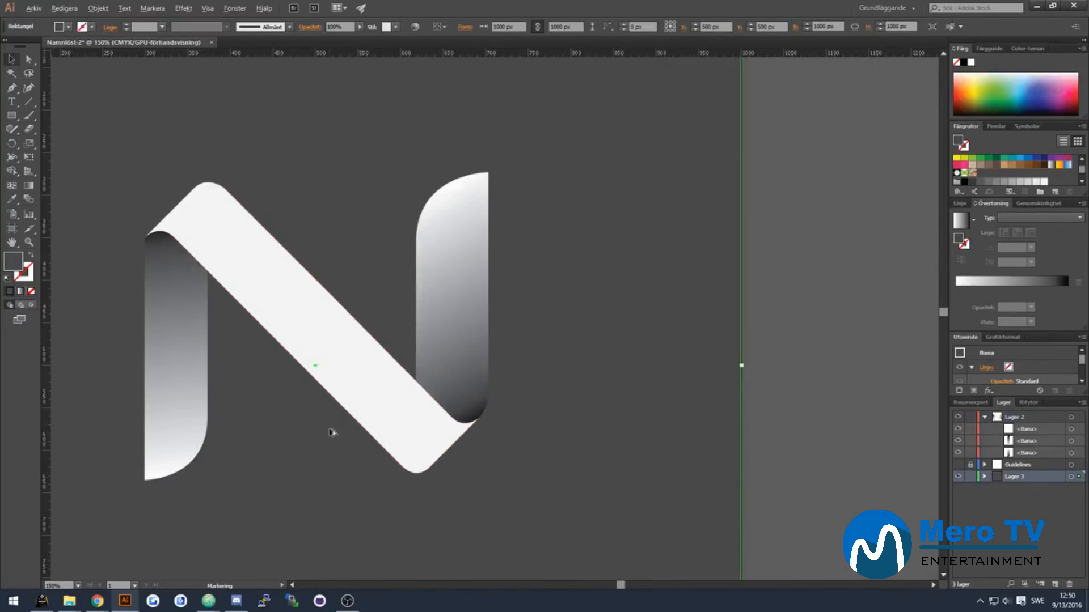
left_click_drag(621, 585, 608, 584)
scroll(442, 316, "up", 2)
scroll(420, 207, "down", 1)
key("a")
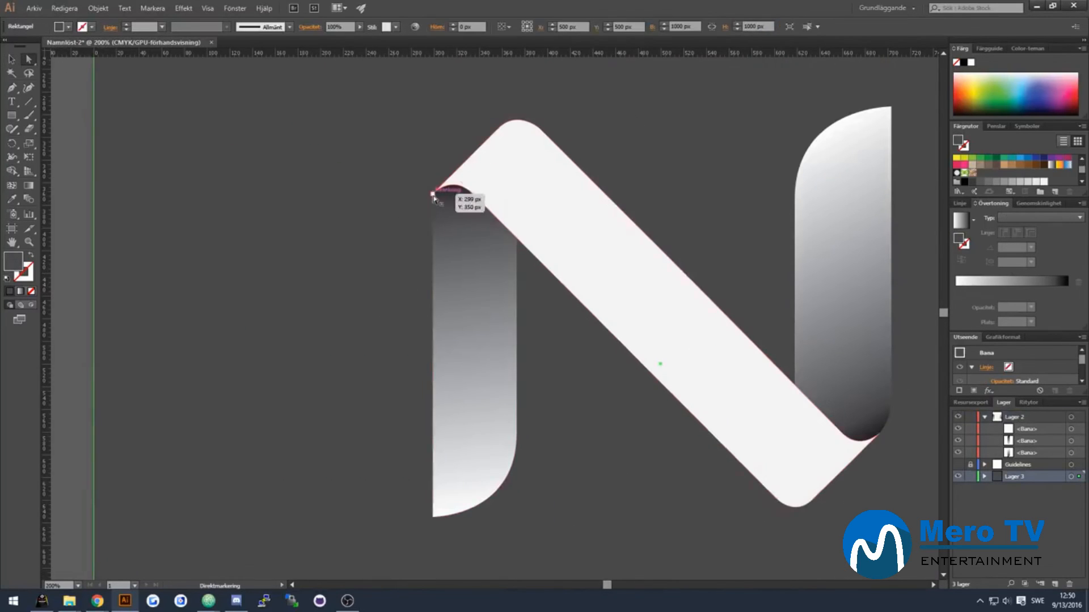
left_click(433, 194)
left_click(435, 366, "shift")
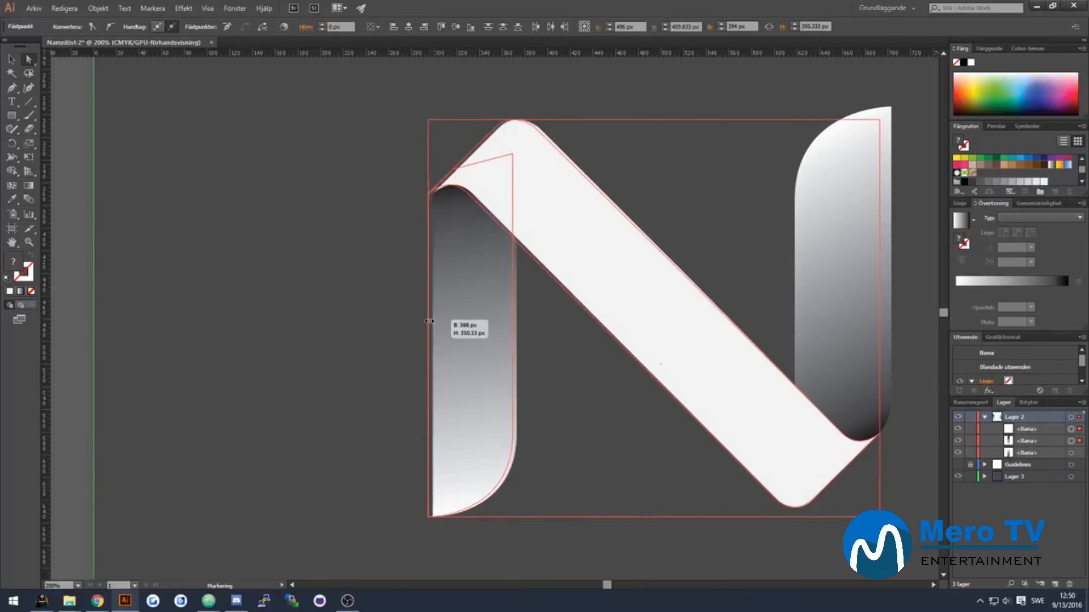
left_click(434, 198)
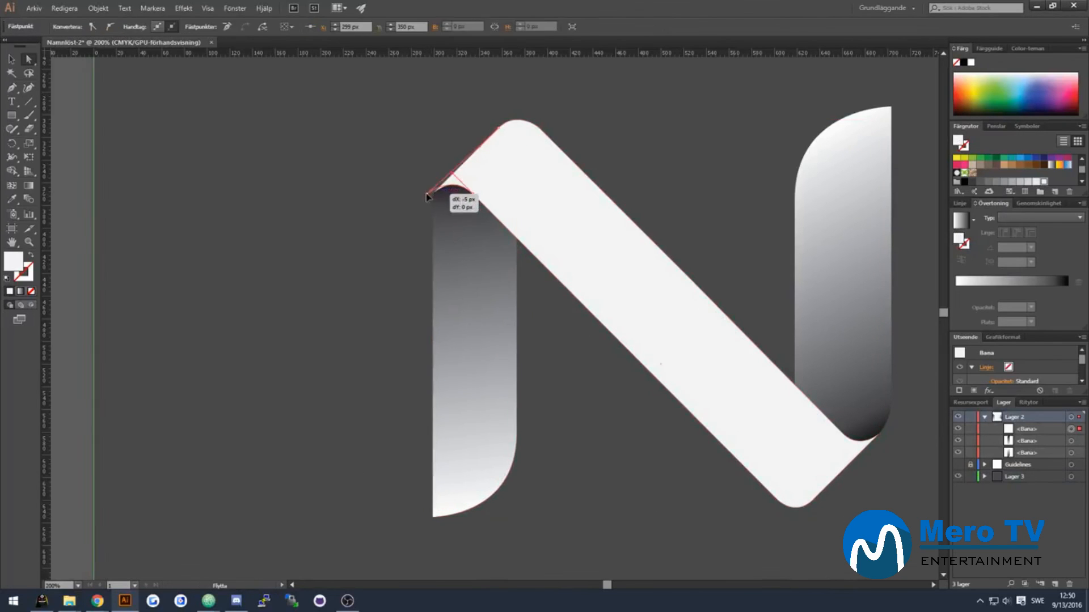
Widen the left leg by moving its upper and lower outer anchor points outward.
left_click_drag(434, 199, 436, 226)
left_click_drag(433, 518, 424, 517)
left_click(394, 406)
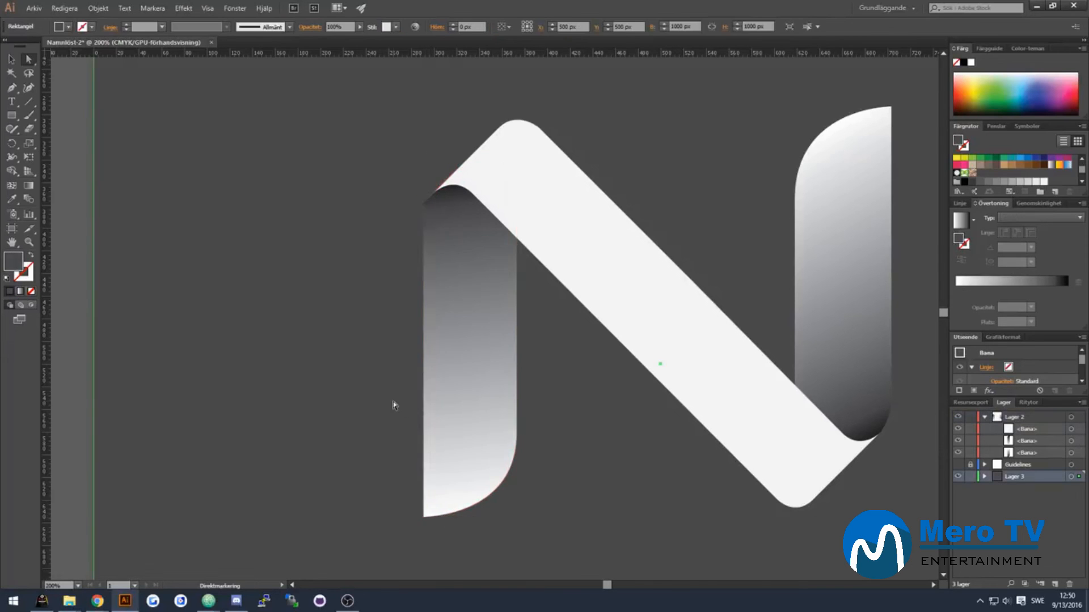
Draw a closed Pen path over the left leg's upper outer corner, curving from the bar's tip to the leg's outer edge.
scroll(449, 211, "up", 3)
scroll(437, 206, "up", 2)
left_click(16, 90)
left_click(474, 202)
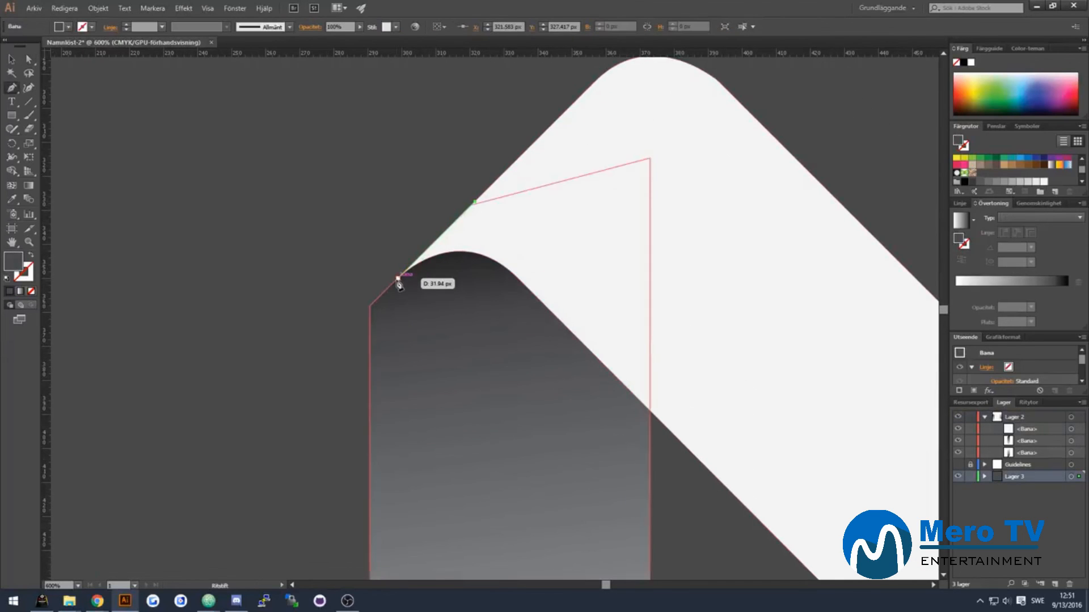
left_click(397, 278)
left_click_drag(370, 354, 370, 401)
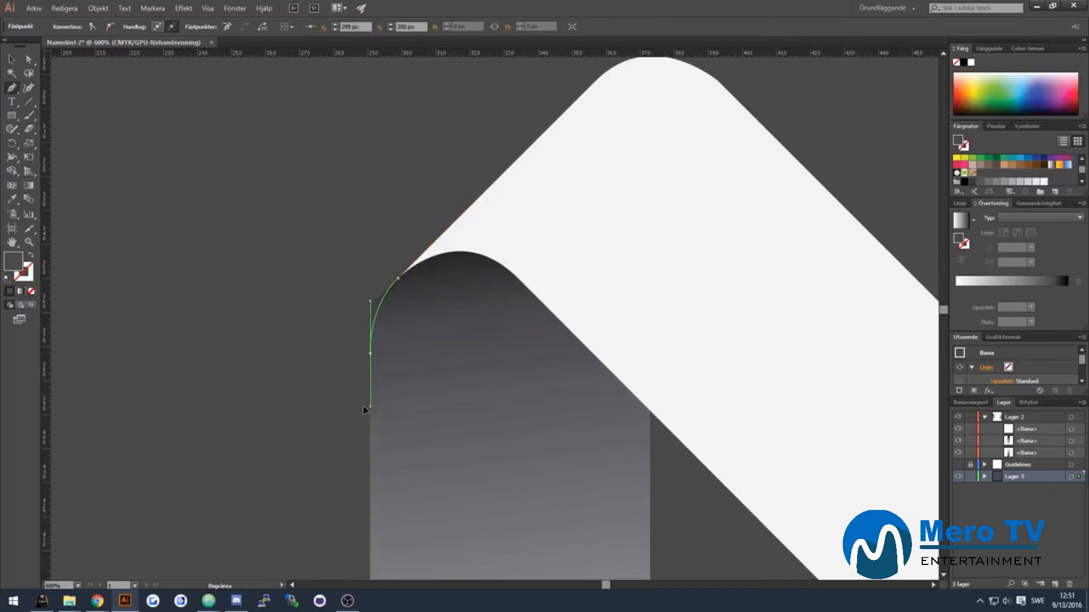
left_click(348, 430)
left_click(420, 437)
left_click(512, 273)
left_click(475, 202)
left_click(474, 203)
Select the left leg with the curved path and trim off its pointed upper corner using the Shape Builder.
key("v")
left_click(395, 315)
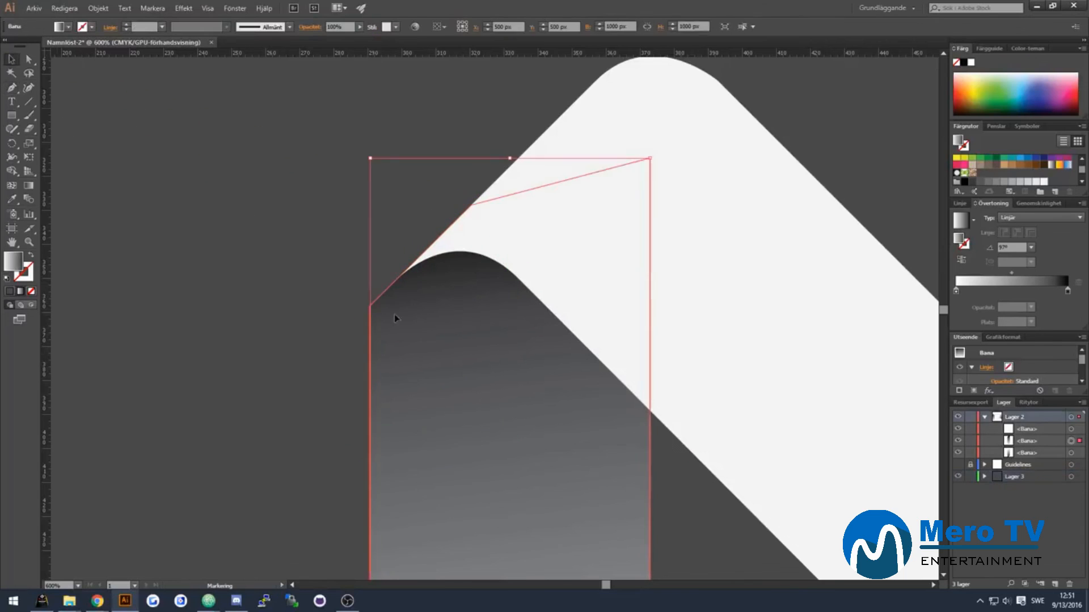
left_click(359, 366)
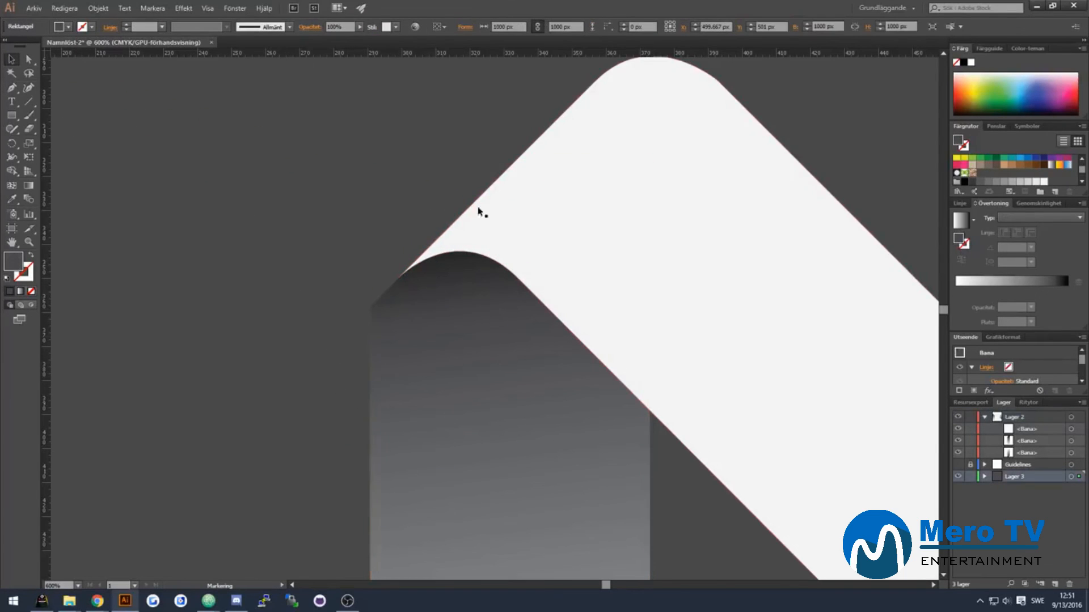
left_click(397, 306)
left_click(358, 363)
left_click(352, 422)
left_click(376, 363, "shift")
key("shift+m")
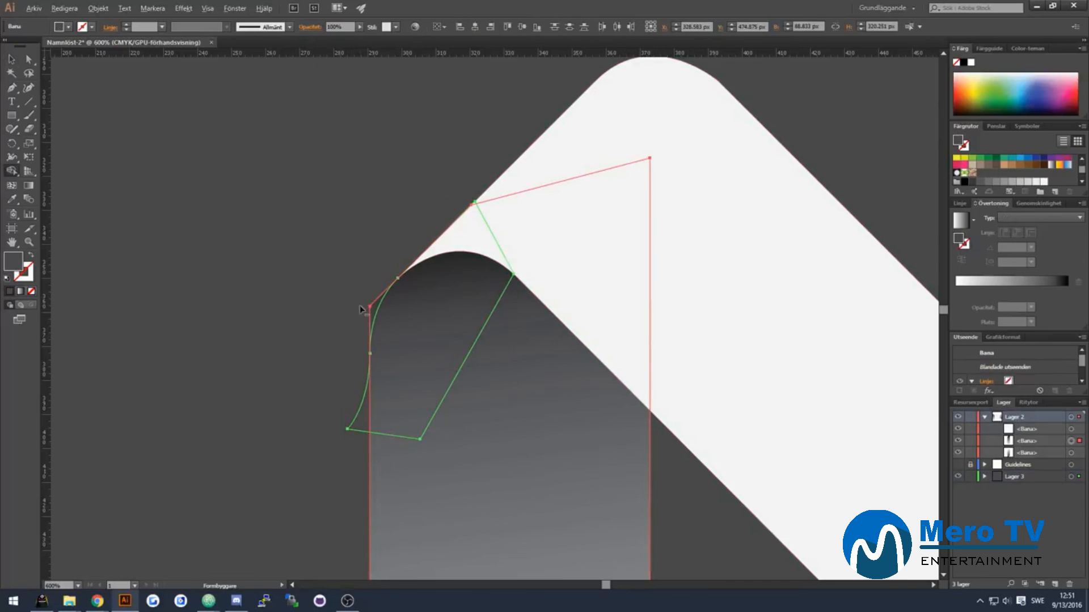
left_click(318, 265)
Lock the Lager 3 background layer, then select and copy all the N shapes on Lager 2.
scroll(318, 265, "down", 6)
scroll(272, 281, "up", 1)
left_click_drag(615, 584, 611, 585)
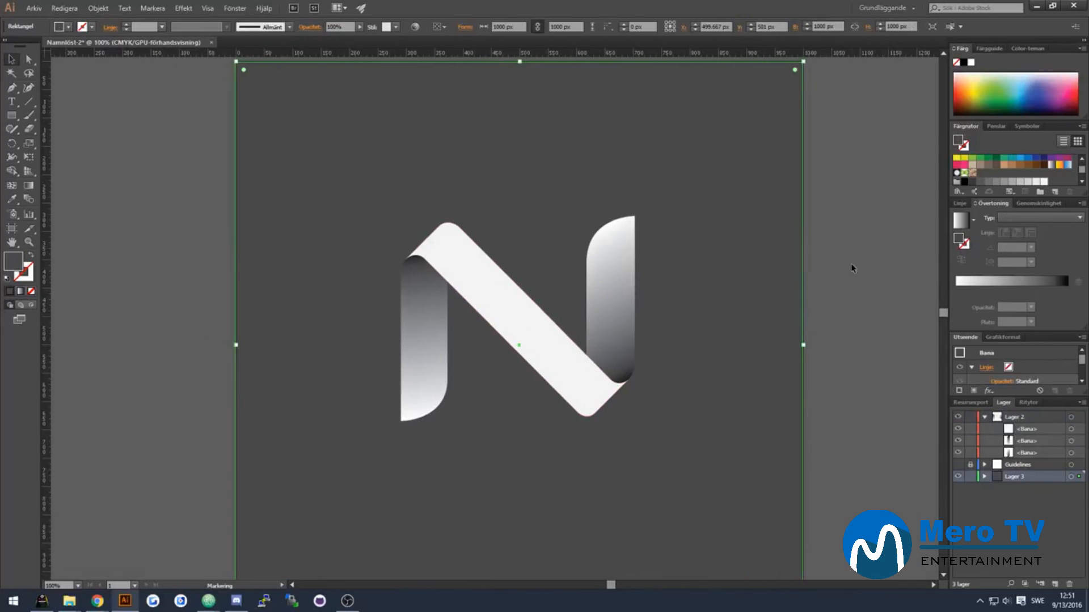
left_click(970, 476)
left_click(1014, 417)
key("ctrl+a")
key("ctrl+c")
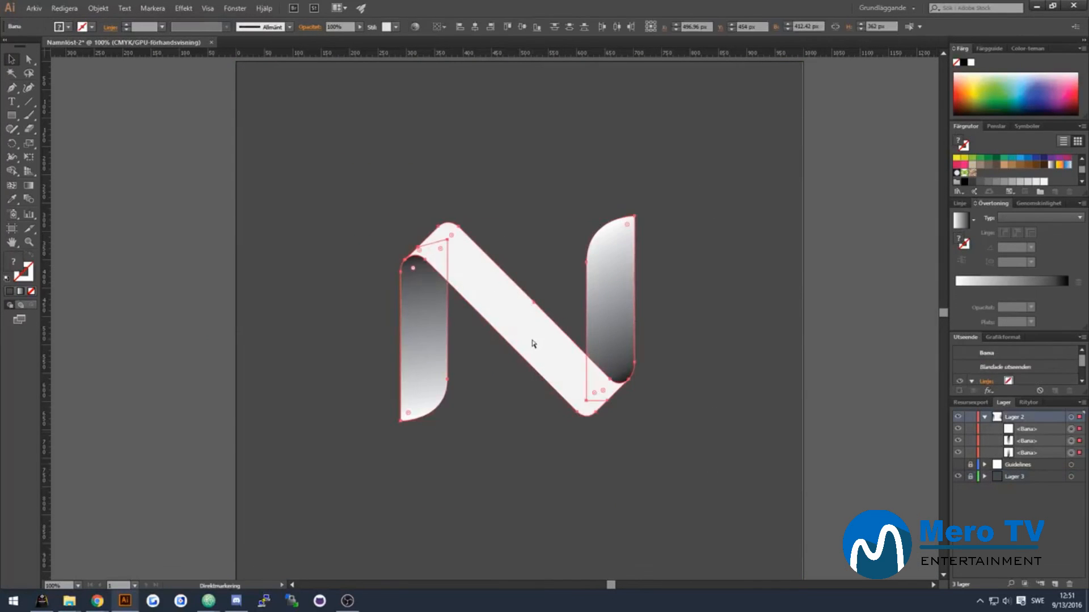
Reselect the three shapes of the N with the whole artboard in view.
left_click(733, 340)
scroll(733, 340, "up", 1)
left_click_drag(610, 584, 615, 585)
scroll(465, 485, "down", 1)
scroll(471, 483, "down", 6)
key("ctrl+a")
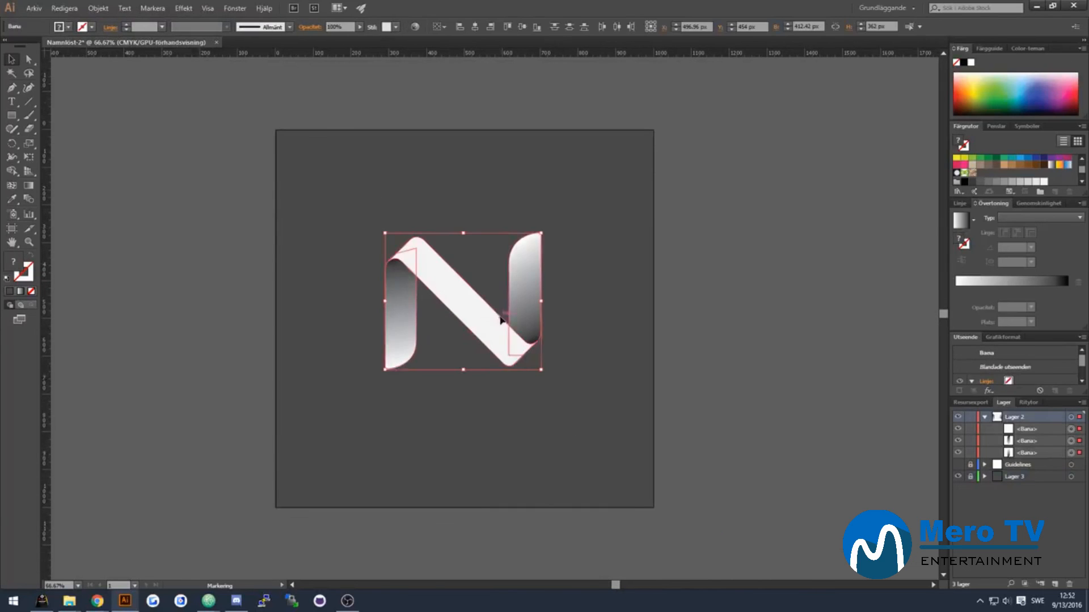